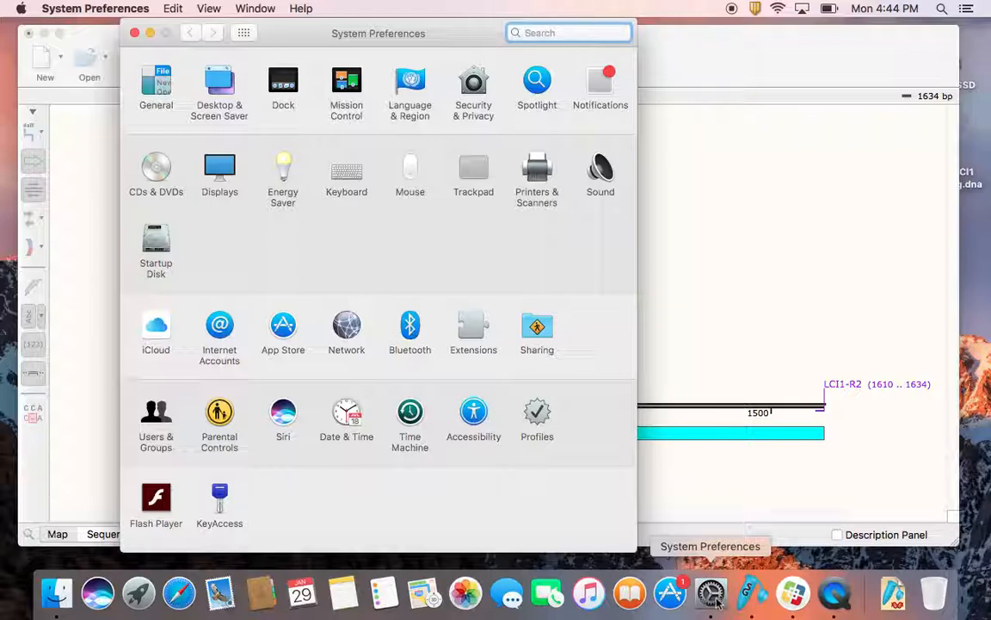
Step: Raise the external microphone's input volume to nearly maximum in the Sound preferences, and close the preferences
{"action": "left_click", "coordinate": [599, 172]}
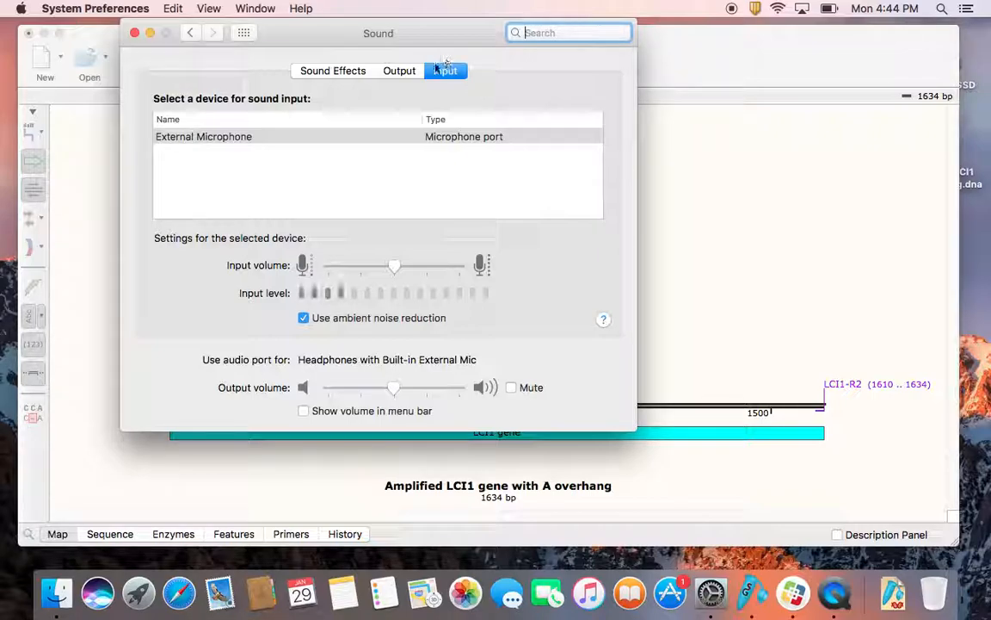
{"action": "left_click_drag", "start_coordinate": [394, 267], "coordinate": [481, 269]}
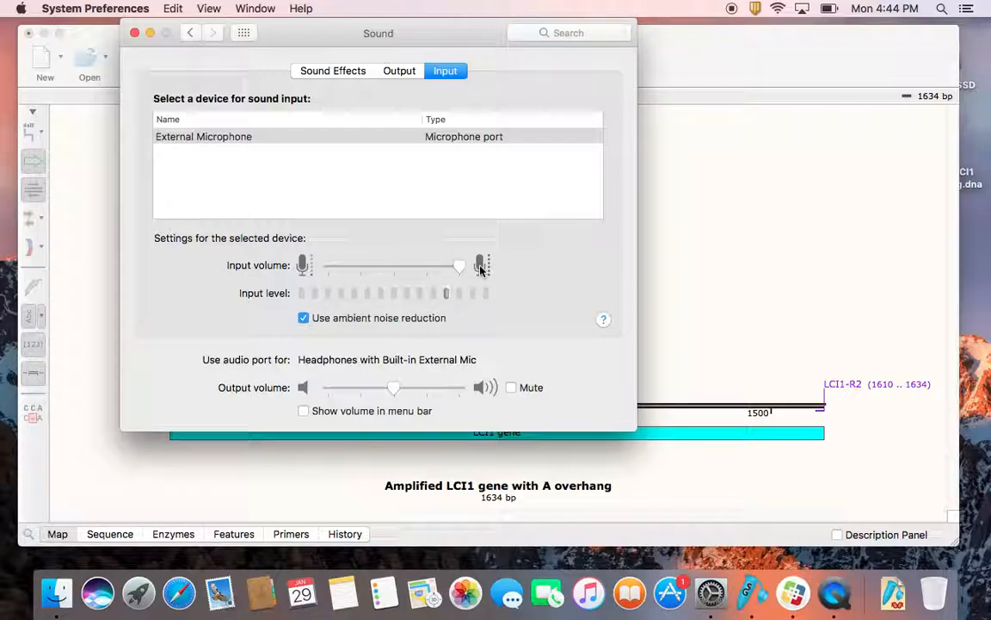
{"action": "left_click", "coordinate": [135, 34]}
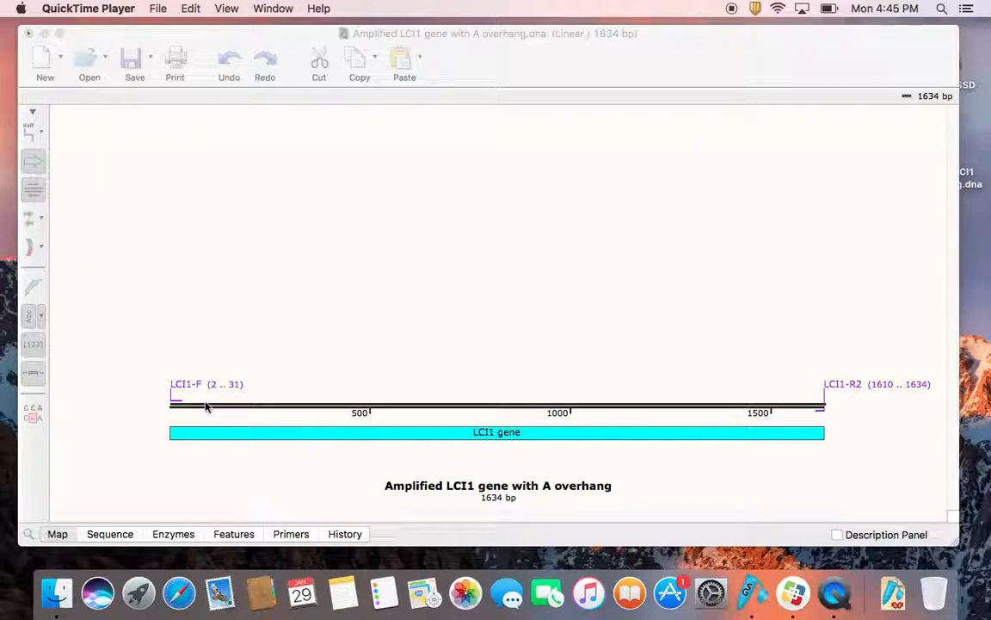
Step: Switch to SnapGene and start a TA Cloning simulation with the Amplified LCI1 gene with A overhang as the insert
{"action": "left_click", "coordinate": [276, 294]}
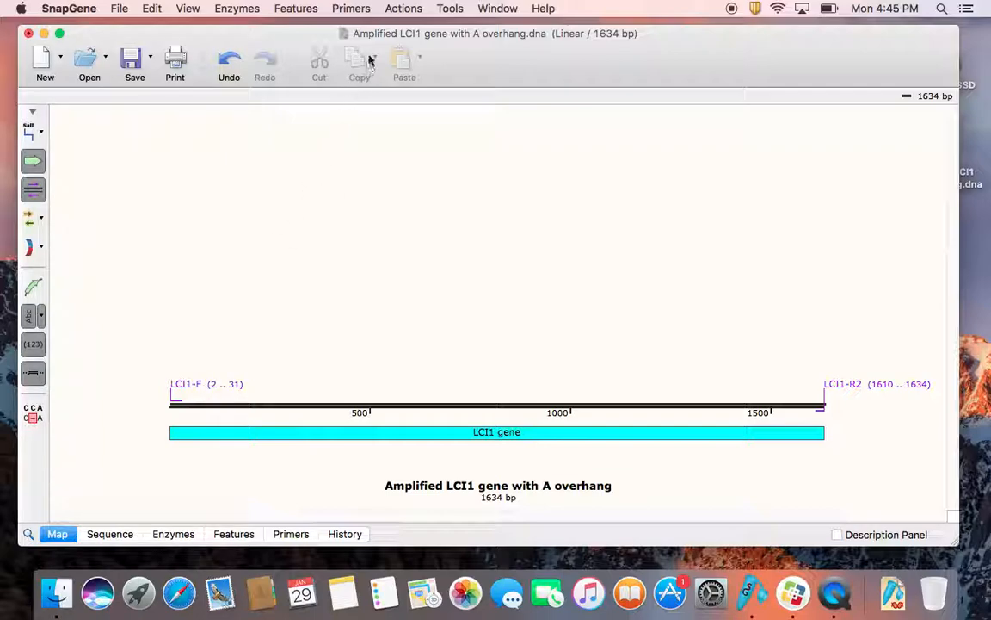
{"action": "left_click", "coordinate": [403, 10]}
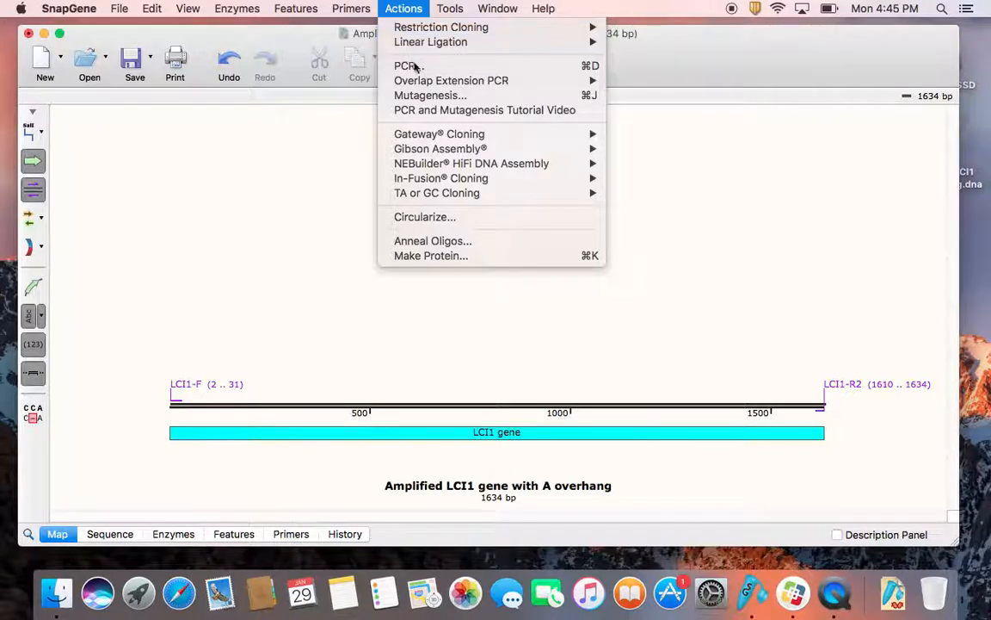
{"action": "mouse_move", "coordinate": [435, 193]}
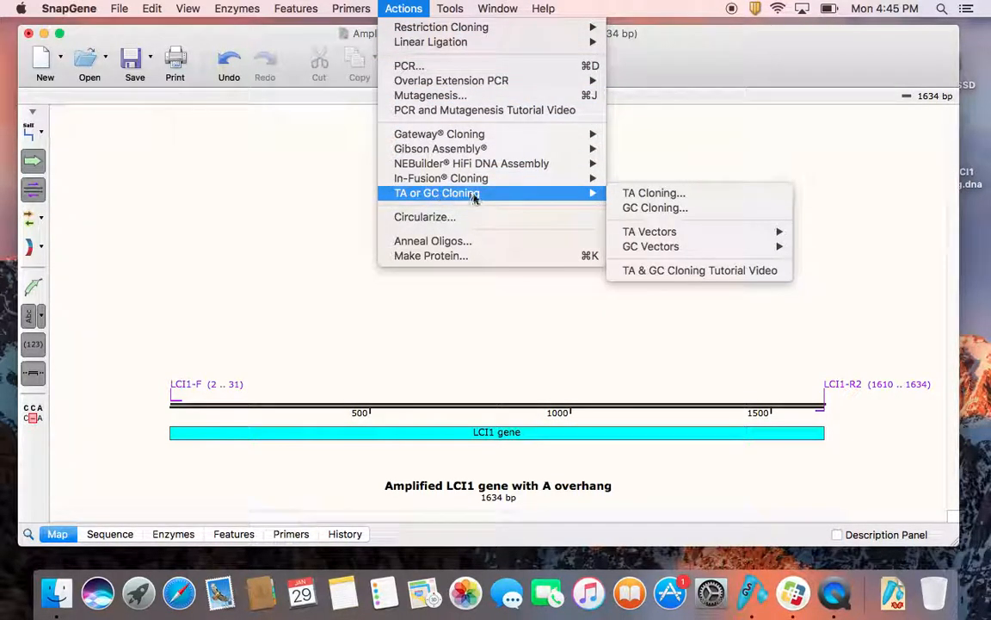
{"action": "left_click", "coordinate": [633, 196]}
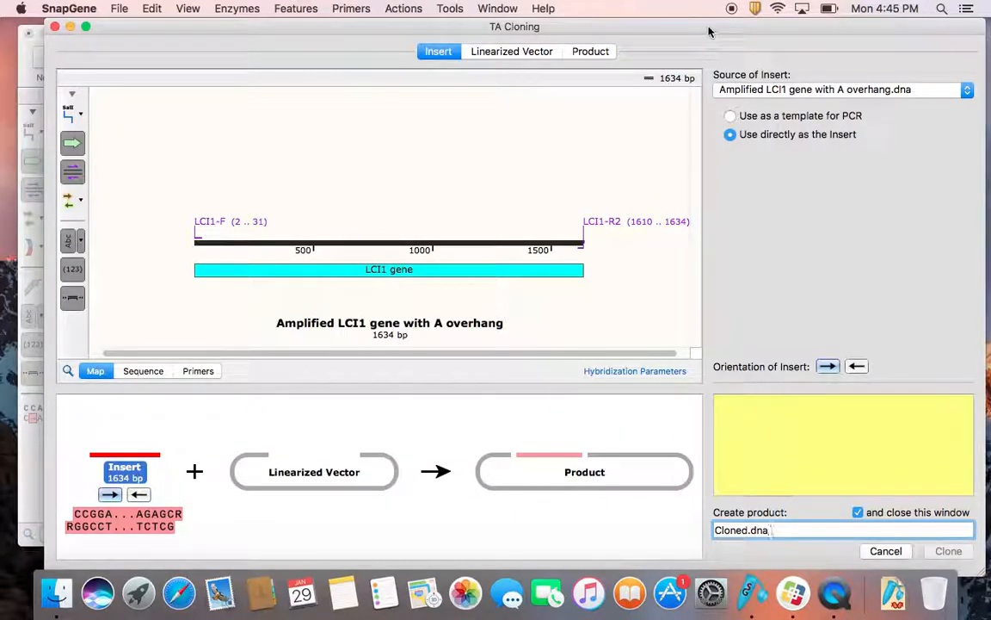
{"action": "left_click_drag", "start_coordinate": [713, 31], "coordinate": [701, 28]}
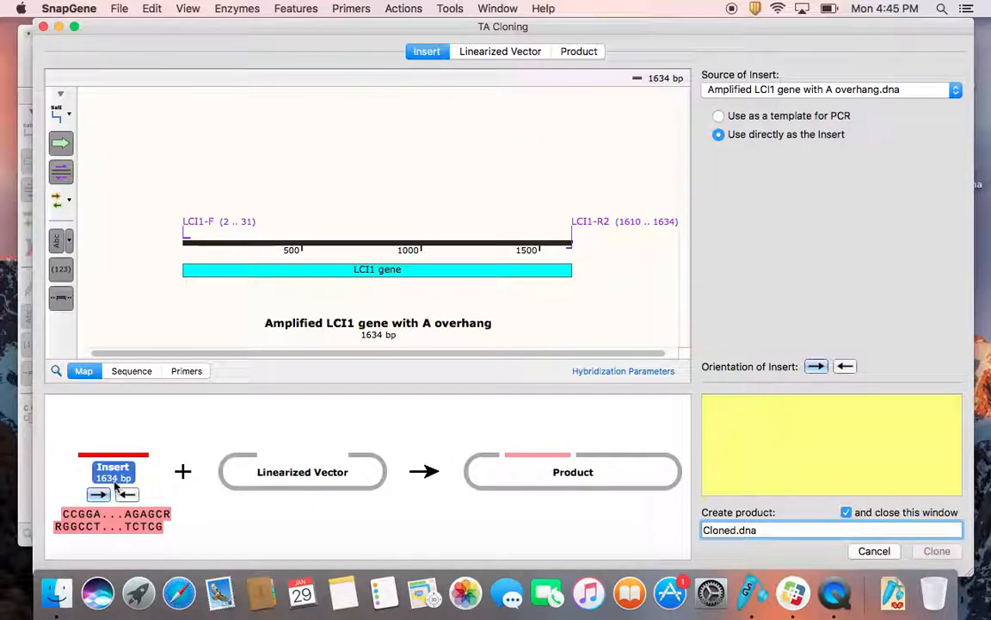
Step: Choose the commercial pGEM-T Easy as the linearized vector for the TA cloning
{"action": "left_click", "coordinate": [517, 52]}
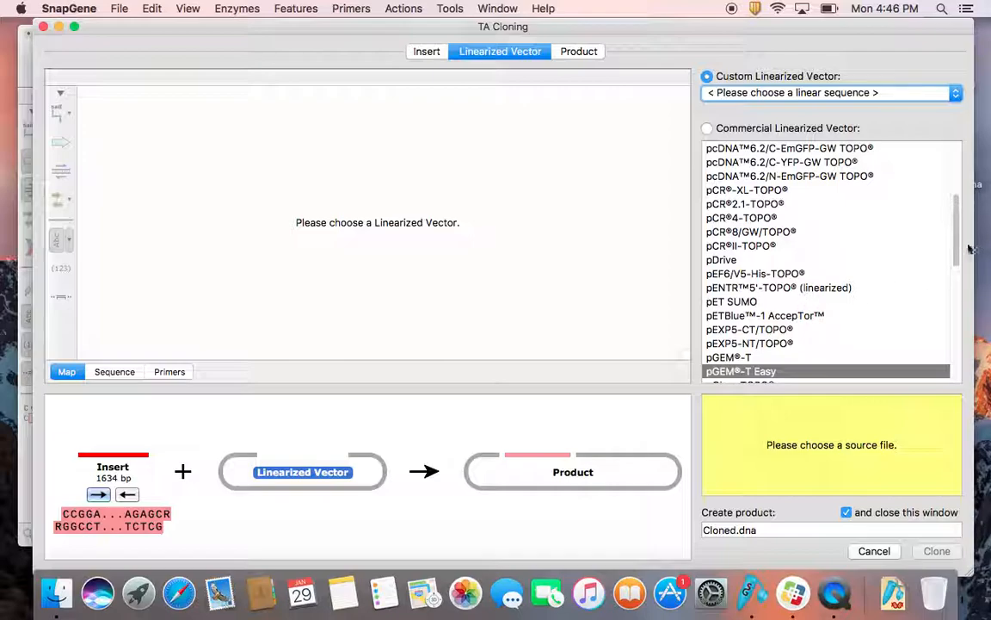
{"action": "left_click_drag", "start_coordinate": [959, 249], "coordinate": [959, 254]}
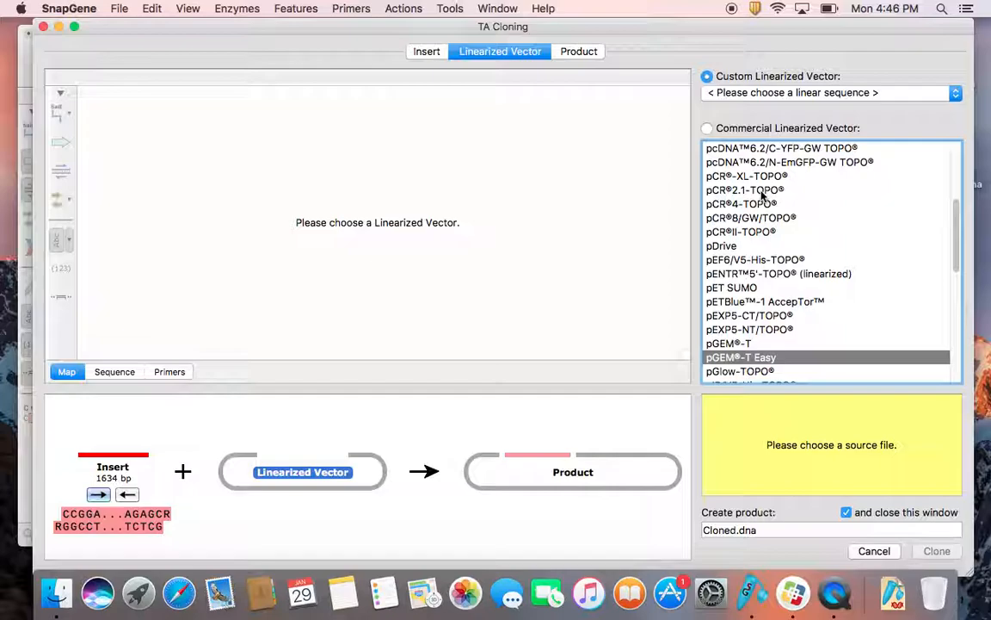
{"action": "left_click", "coordinate": [758, 358]}
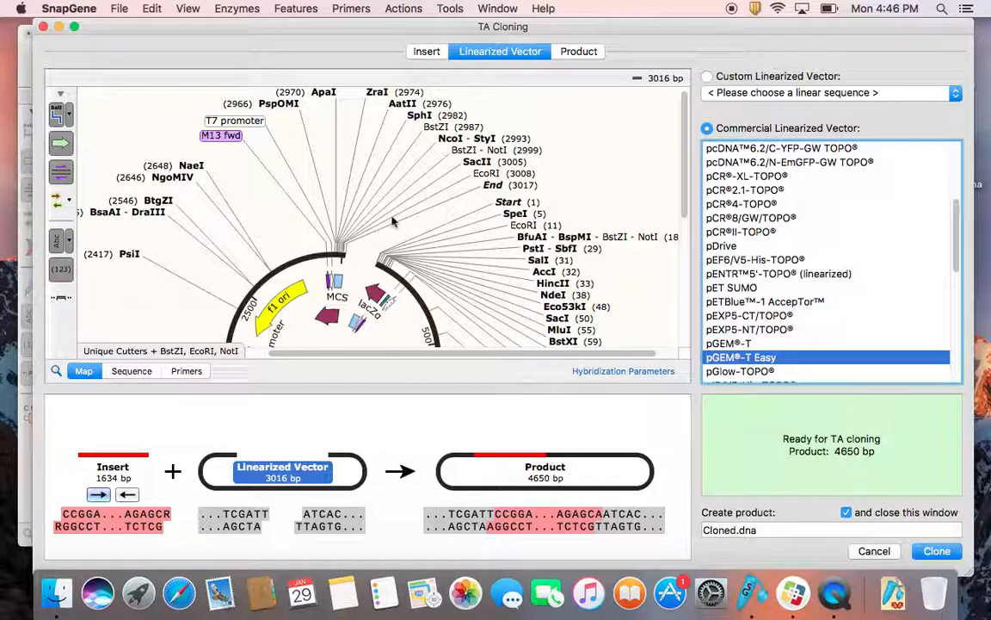
Step: Examine the pGEM-T Easy vector's map and sequence, including its ends and the lacZα feature at the start
{"action": "scroll", "coordinate": [392, 222], "scroll_direction": "down", "scroll_amount": 4}
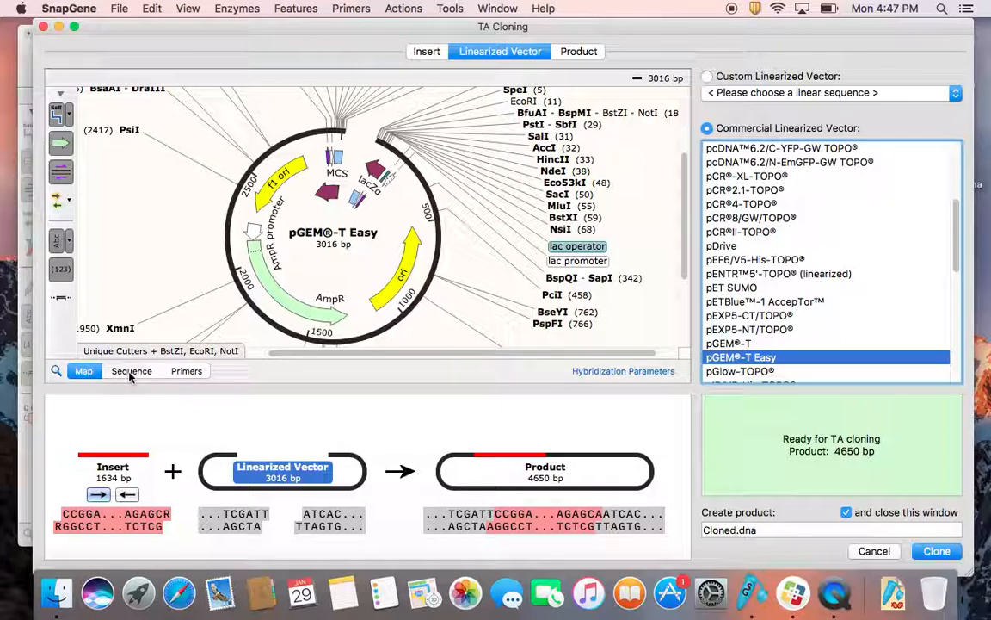
{"action": "left_click", "coordinate": [129, 372]}
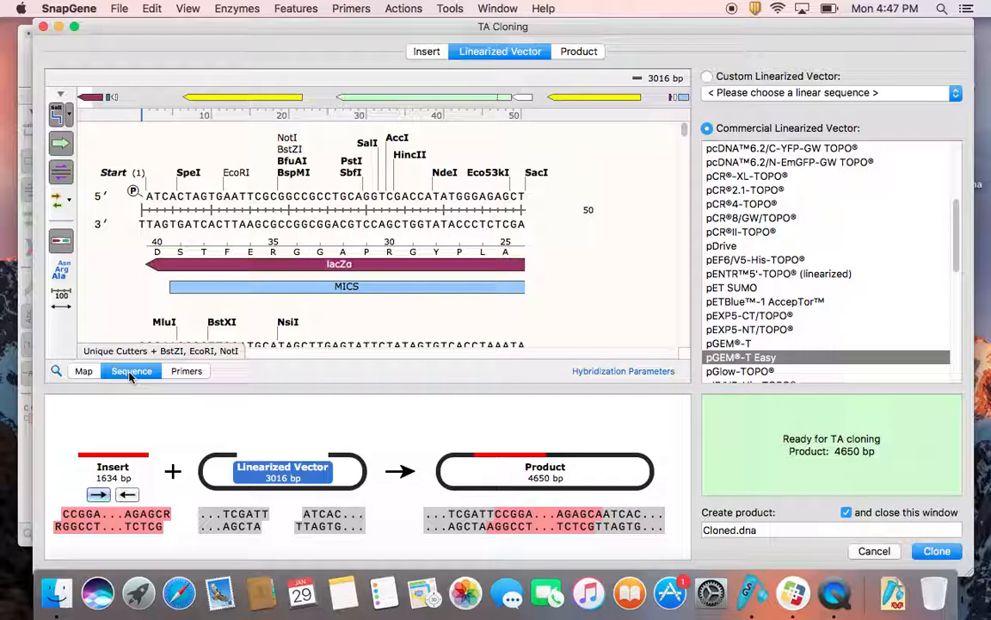
{"action": "left_click", "coordinate": [187, 193]}
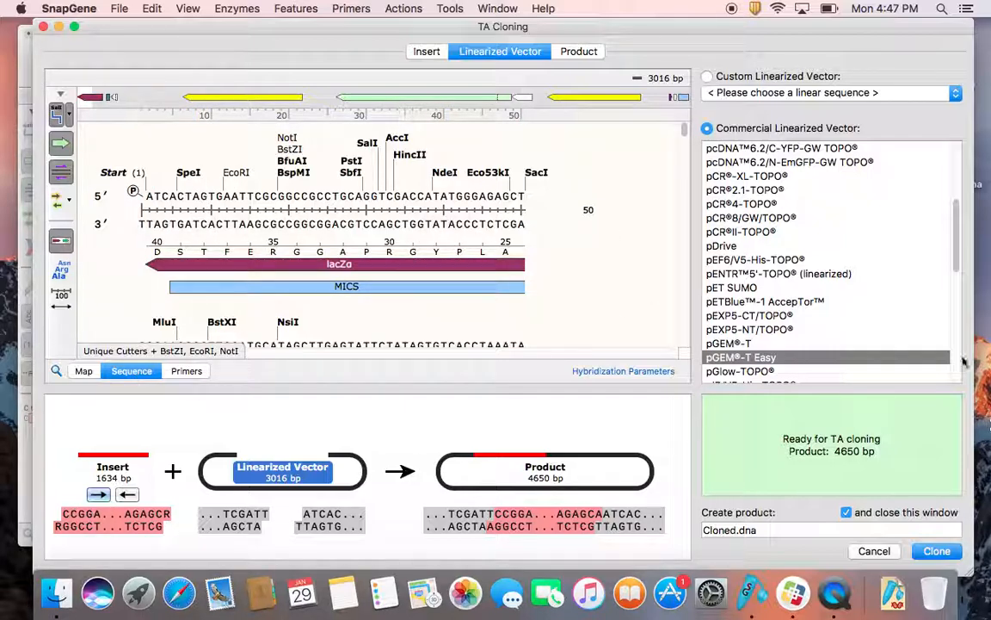
{"action": "left_click_drag", "start_coordinate": [685, 130], "coordinate": [686, 174]}
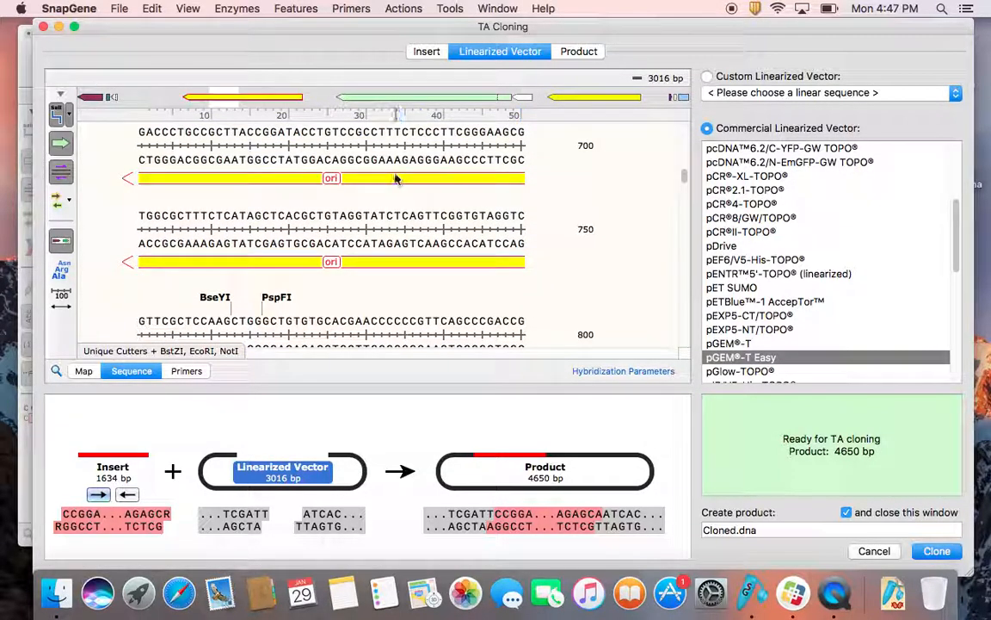
{"action": "scroll", "coordinate": [395, 178], "scroll_direction": "up", "scroll_amount": 3}
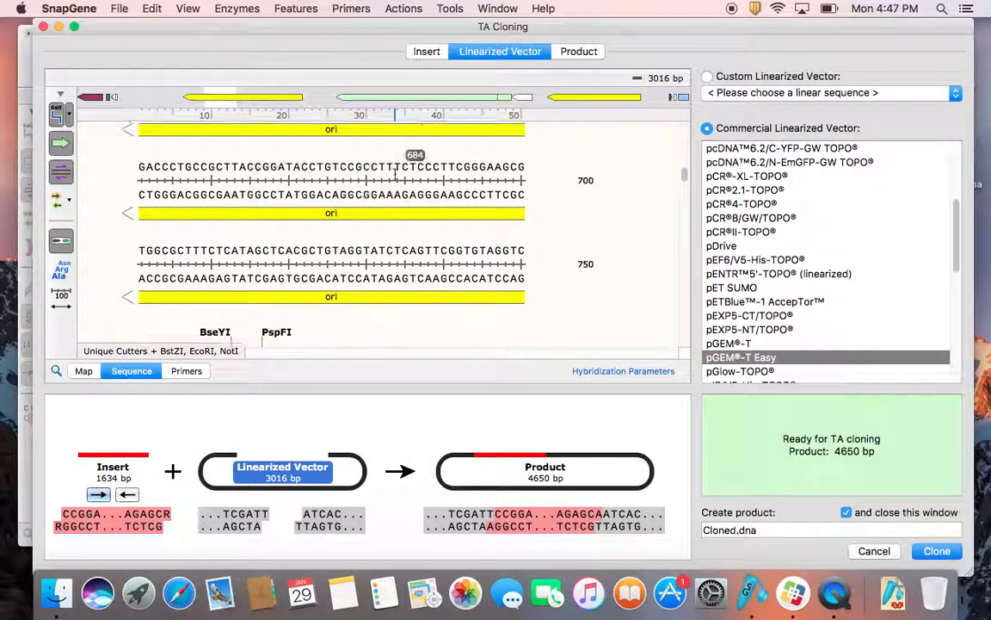
{"action": "scroll", "coordinate": [378, 219], "scroll_direction": "down", "scroll_amount": 3}
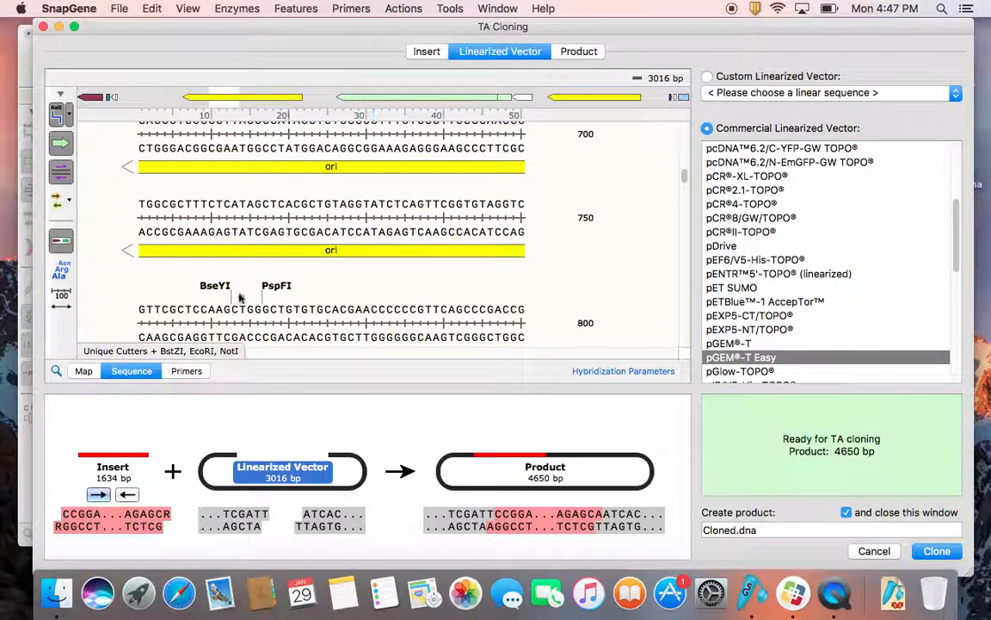
{"action": "scroll", "coordinate": [275, 303], "scroll_direction": "up", "scroll_amount": 10}
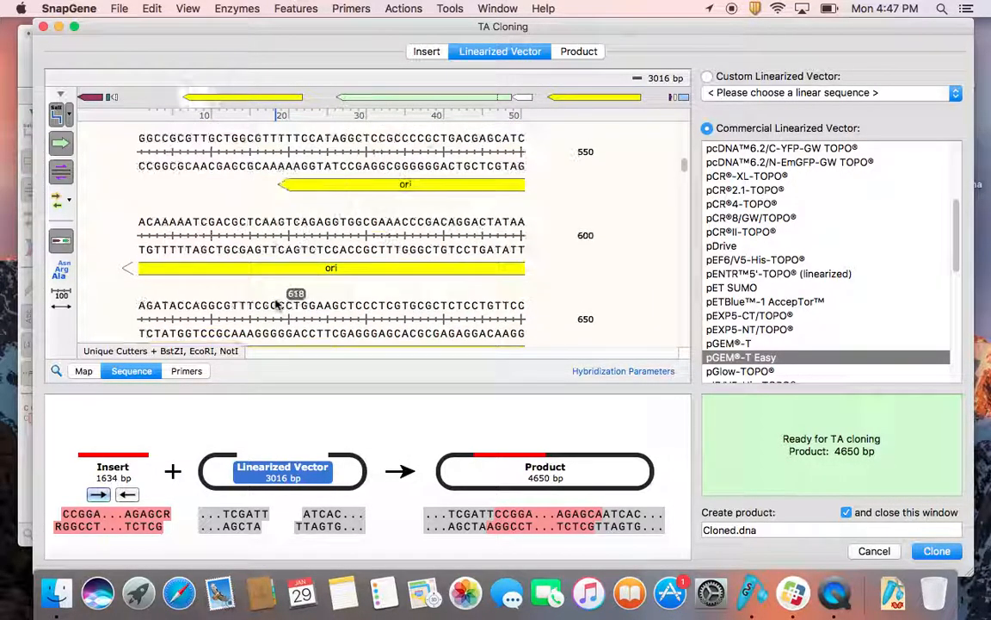
{"action": "scroll", "coordinate": [275, 303], "scroll_direction": "up", "scroll_amount": 2}
{"action": "scroll", "coordinate": [275, 303], "scroll_direction": "up", "scroll_amount": 7}
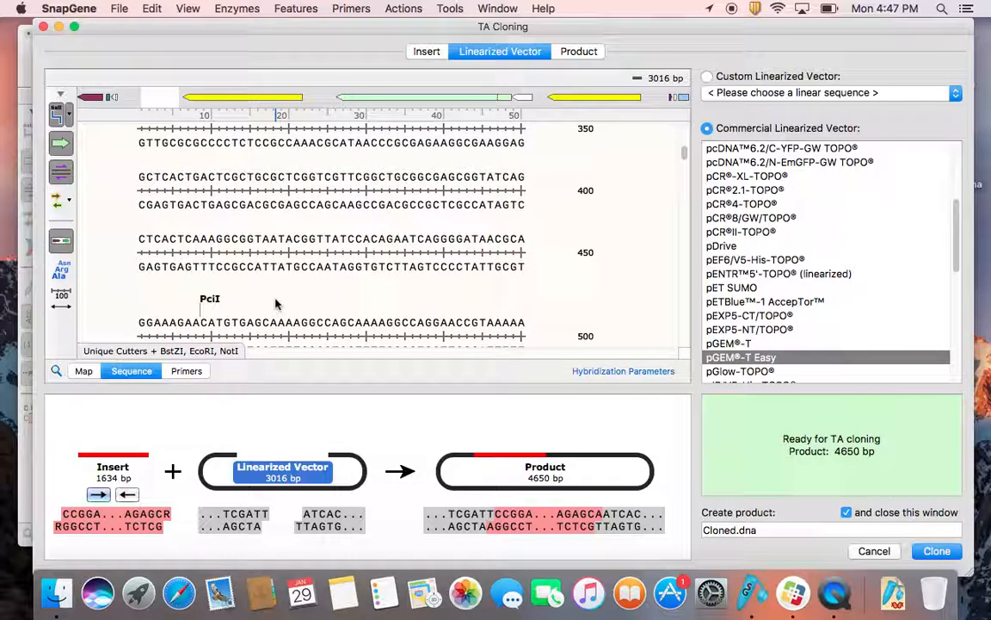
{"action": "scroll", "coordinate": [275, 303], "scroll_direction": "up", "scroll_amount": 15}
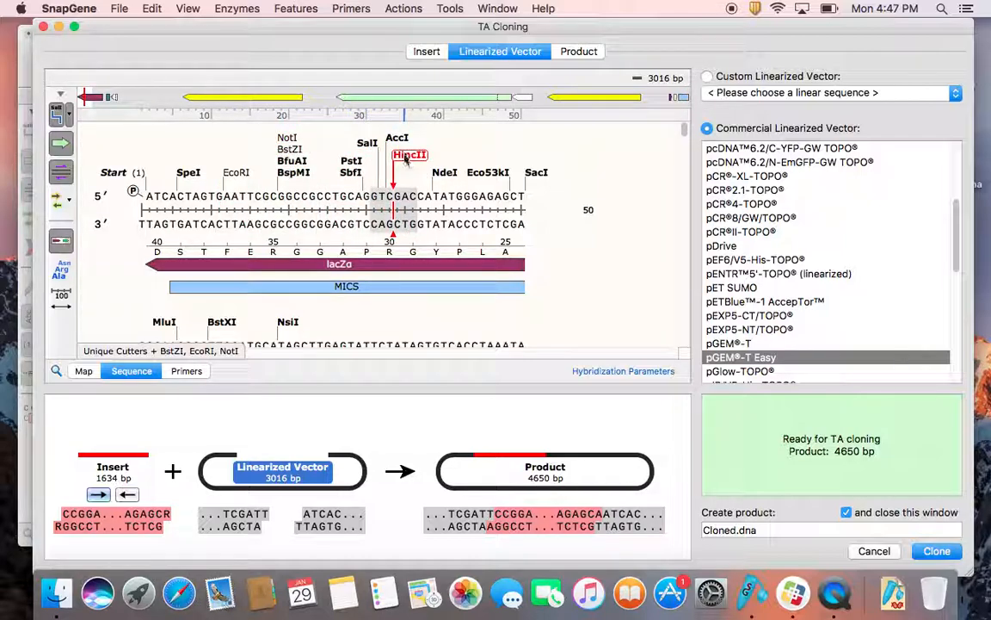
{"action": "left_click", "coordinate": [390, 265]}
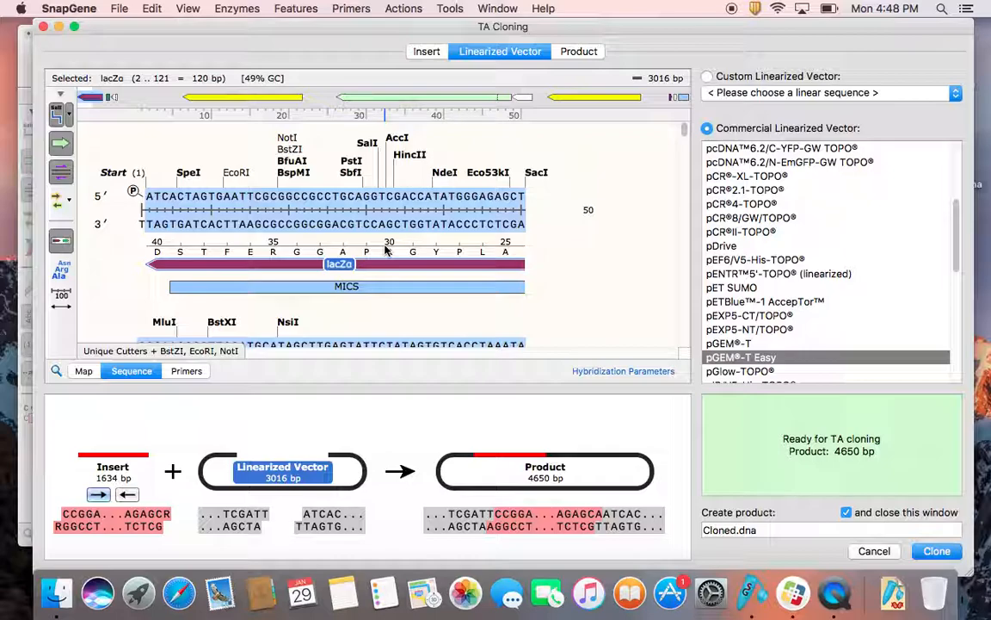
{"action": "left_click", "coordinate": [551, 233]}
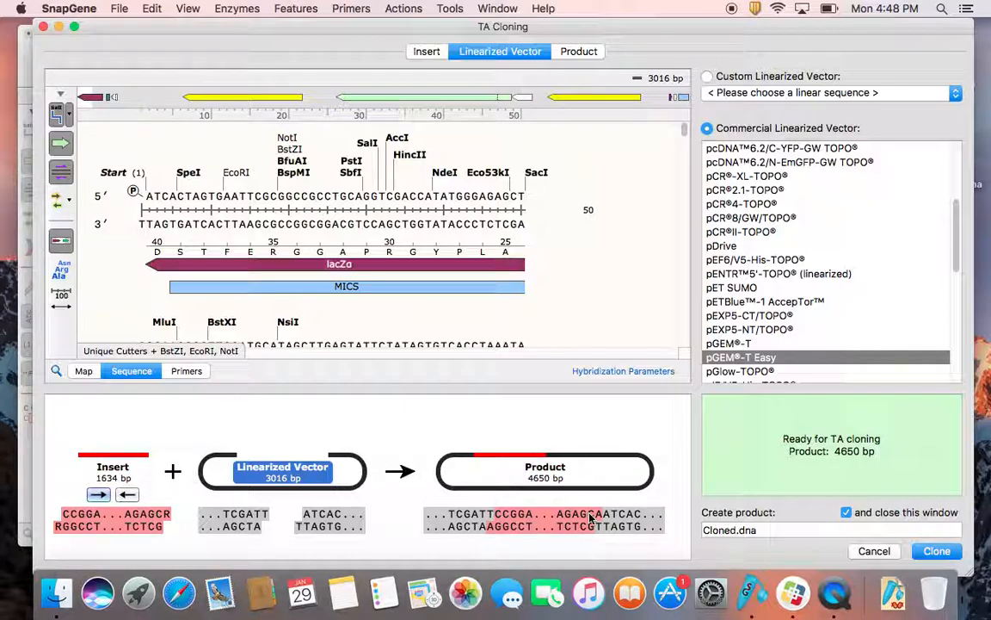
Step: Name the product Cloned LCi1 gene.dna and create the TA-cloned plasmid
{"action": "double_click", "coordinate": [737, 530]}
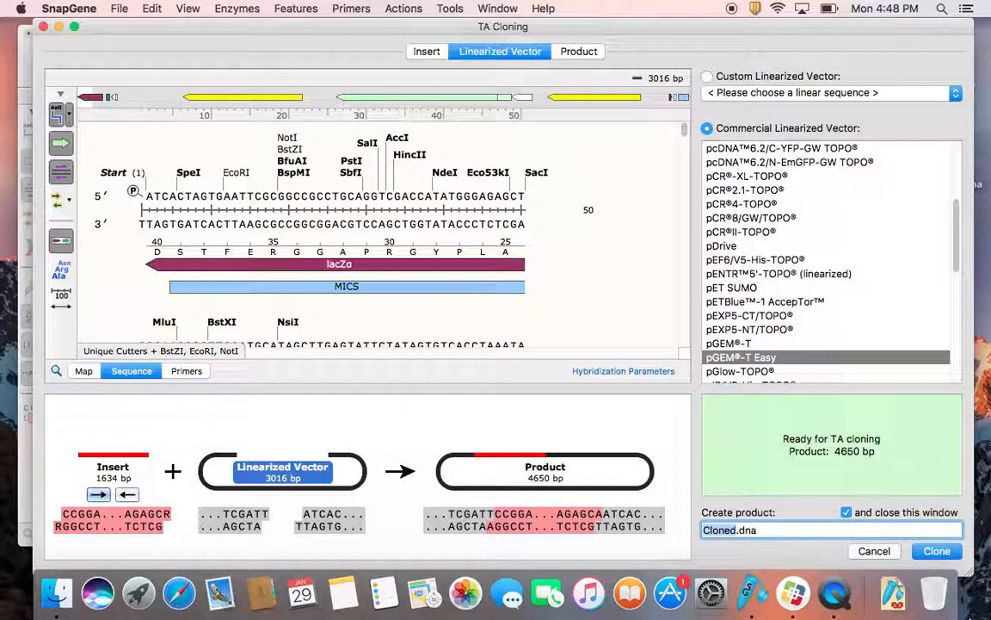
{"action": "type", "text": "Clo"}
{"action": "type", "text": "ned ("}
{"action": "type", "text": "LC"}
{"action": "type", "text": "i1 gnee"}
{"action": "key", "text": "BackSpace"}
{"action": "key", "text": "BackSpace"}
{"action": "type", "text": "ene"}
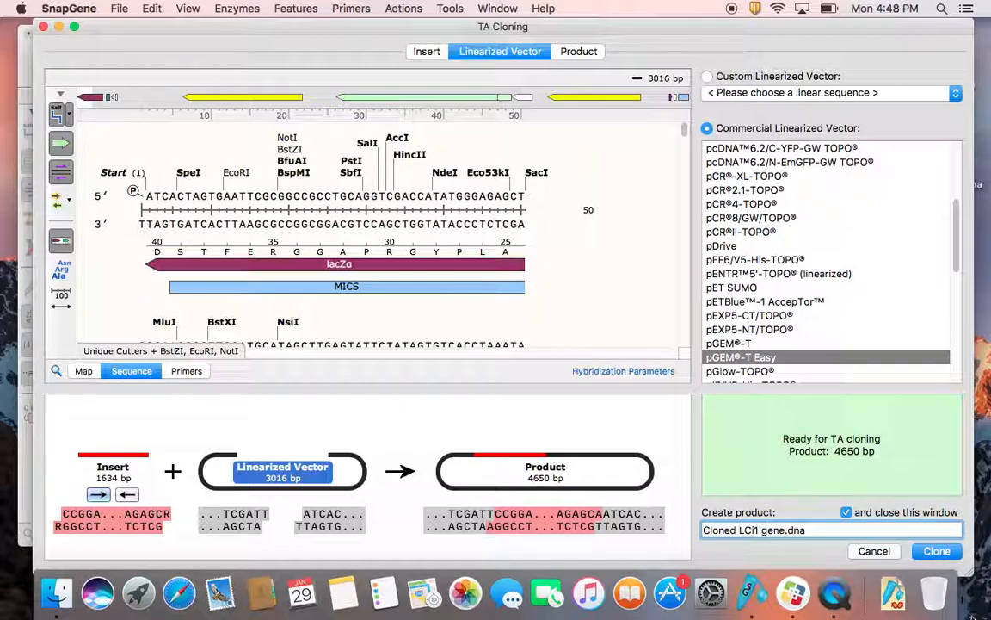
{"action": "left_click", "coordinate": [937, 552]}
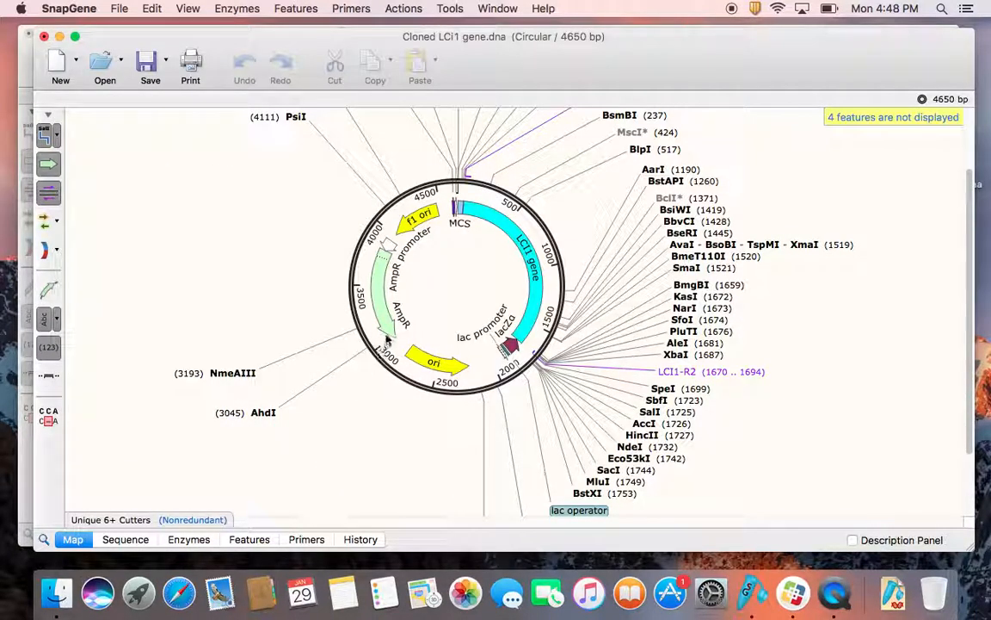
Step: Review the cloned plasmid's circular map and read through its full list of features
{"action": "scroll", "coordinate": [386, 344], "scroll_direction": "up", "scroll_amount": 3}
{"action": "scroll", "coordinate": [387, 332], "scroll_direction": "down", "scroll_amount": 5}
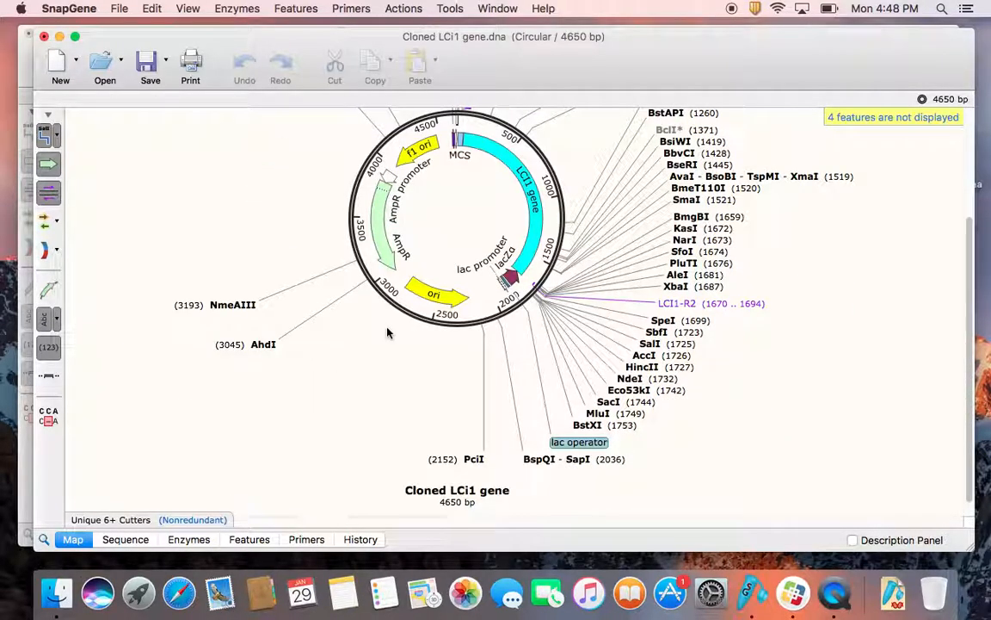
{"action": "scroll", "coordinate": [388, 332], "scroll_direction": "up", "scroll_amount": 1}
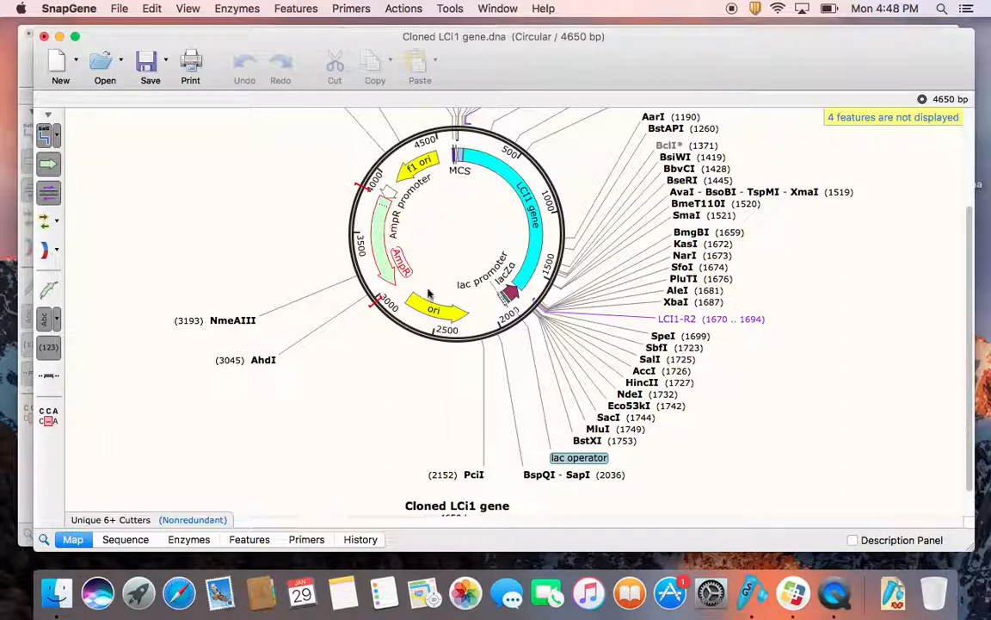
{"action": "left_click", "coordinate": [259, 541]}
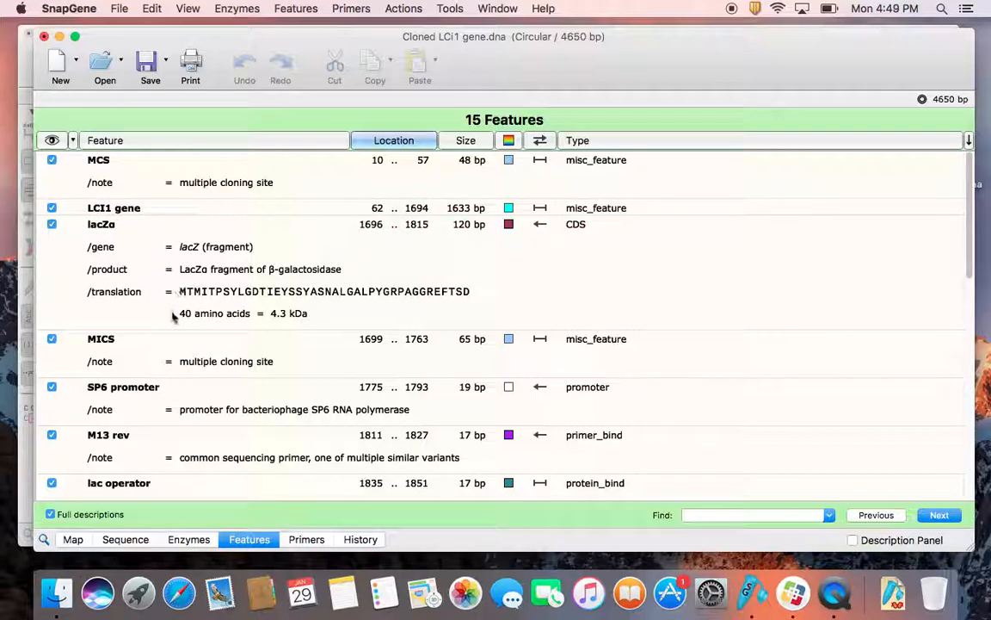
{"action": "scroll", "coordinate": [172, 310], "scroll_direction": "down", "scroll_amount": 15}
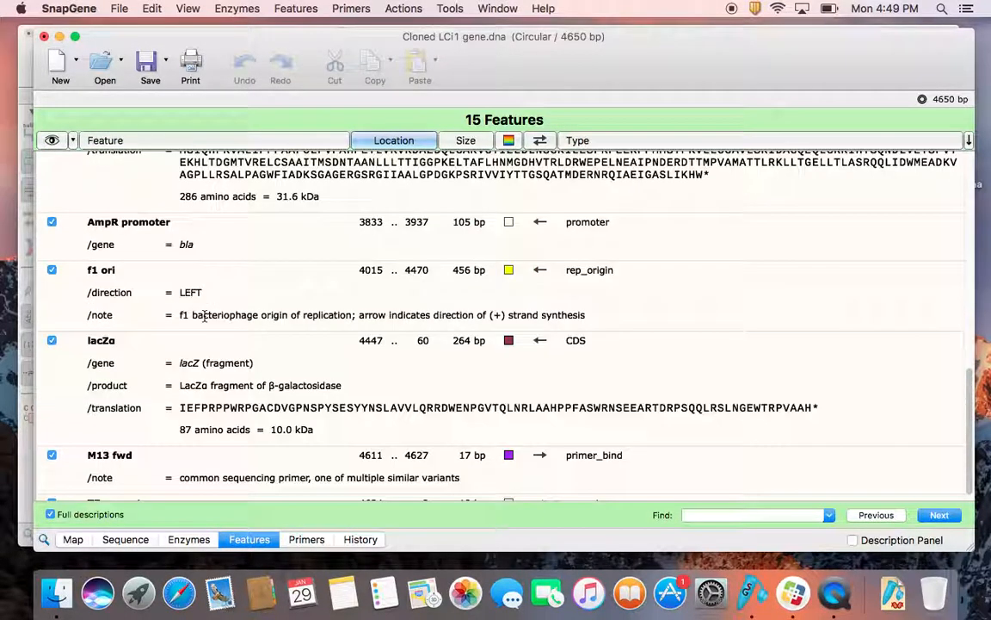
{"action": "scroll", "coordinate": [204, 316], "scroll_direction": "up", "scroll_amount": 15}
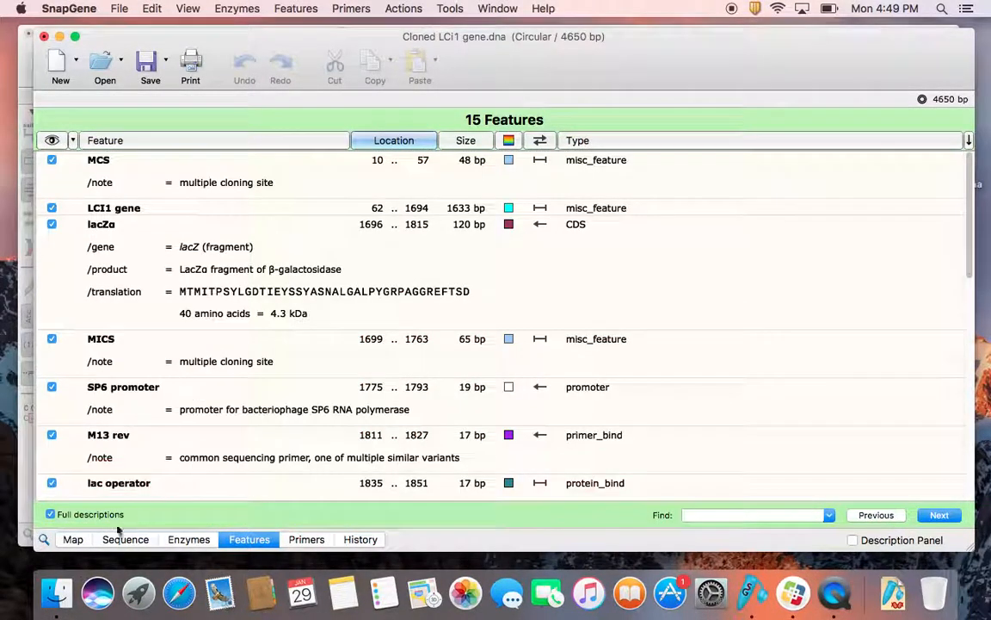
Step: Inspect the cloned plasmid's map in the horizontal layout, and return it to the circular layout
{"action": "left_click", "coordinate": [73, 539]}
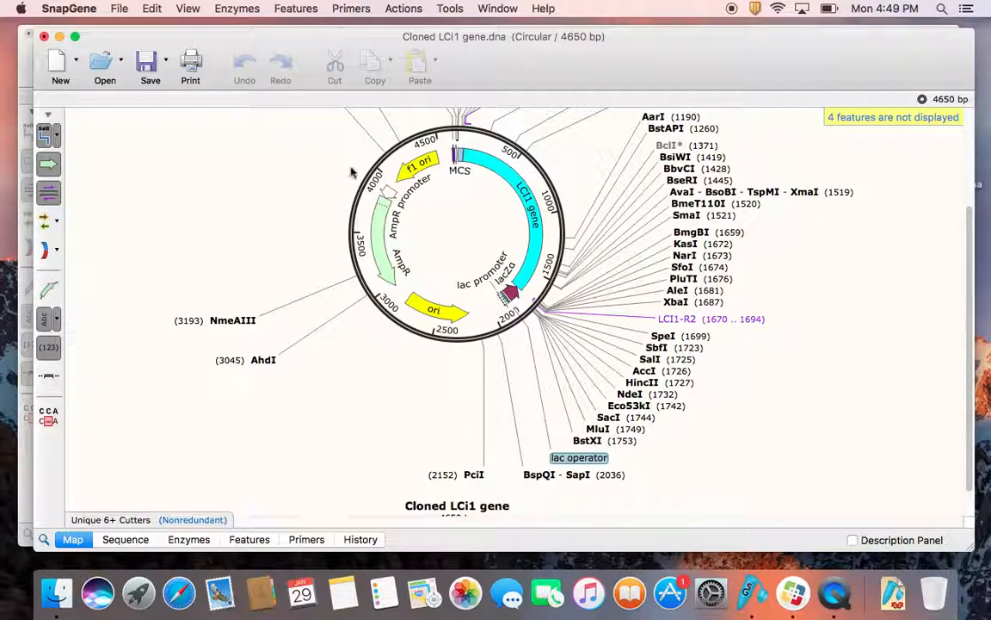
{"action": "left_click", "coordinate": [47, 379]}
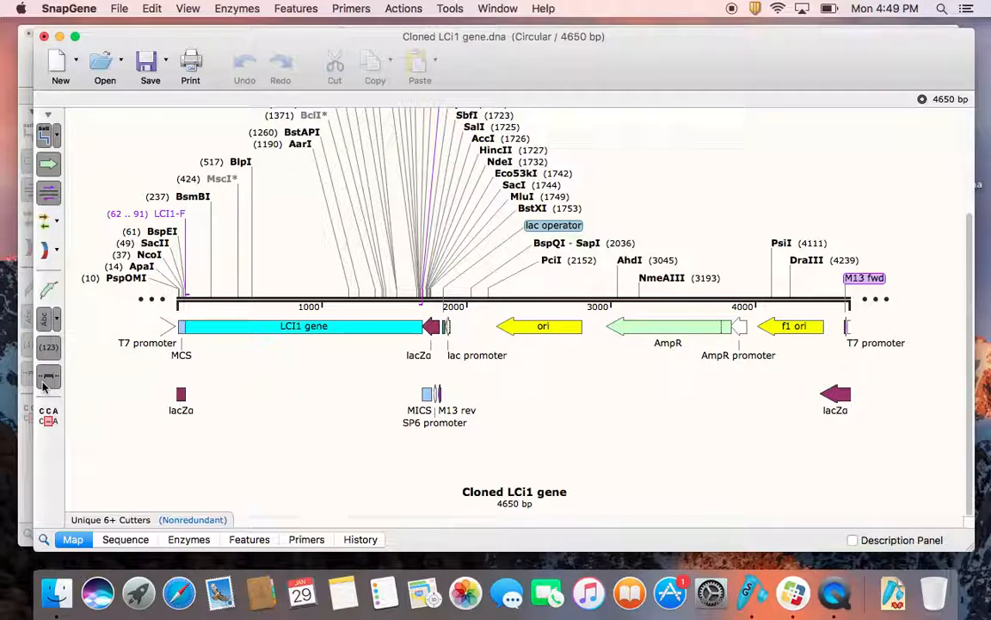
{"action": "scroll", "coordinate": [284, 383], "scroll_direction": "up", "scroll_amount": 4}
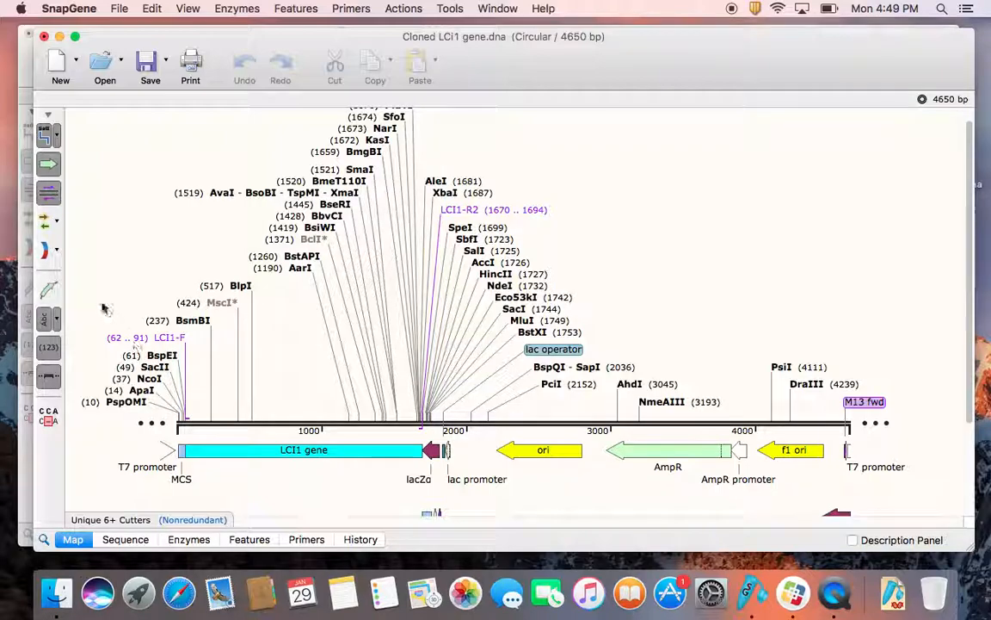
{"action": "left_click", "coordinate": [48, 377]}
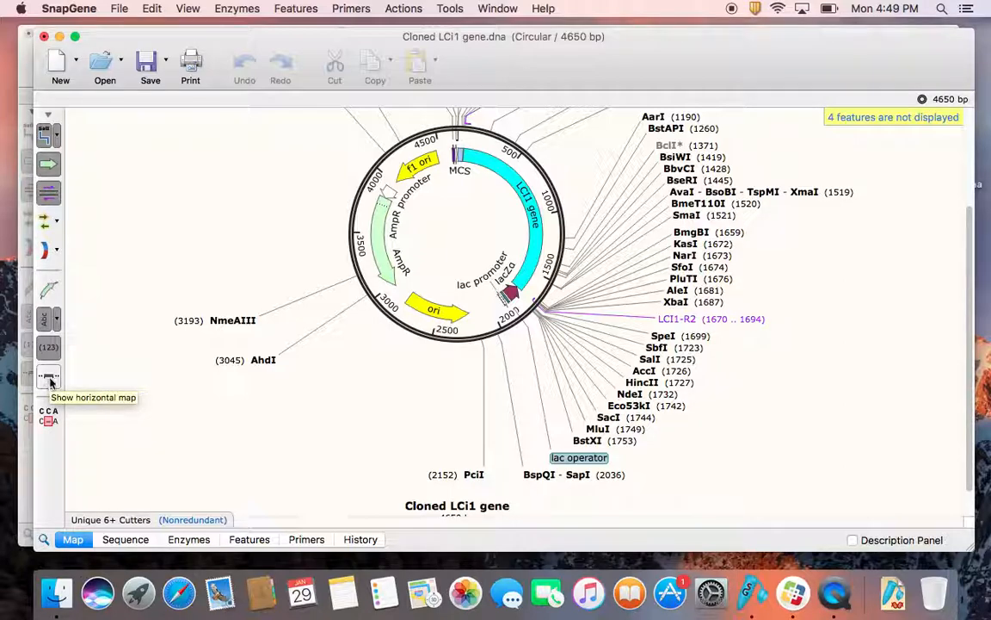
{"action": "scroll", "coordinate": [301, 380], "scroll_direction": "up", "scroll_amount": 3}
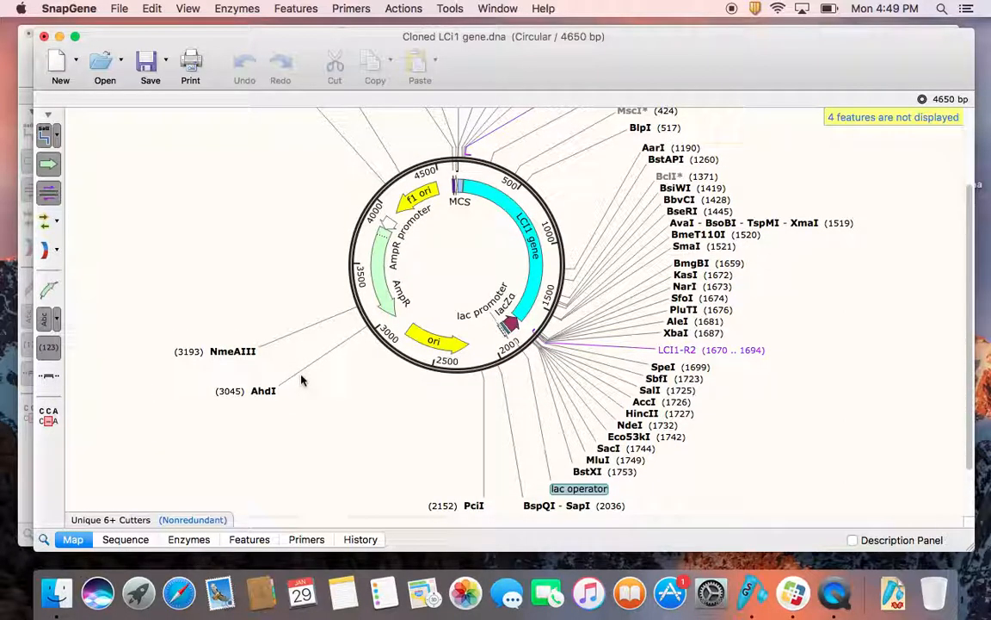
Step: Examine the cloned plasmid's circular map with its restriction sites hidden, and show the sites again
{"action": "scroll", "coordinate": [301, 380], "scroll_direction": "up", "scroll_amount": 10}
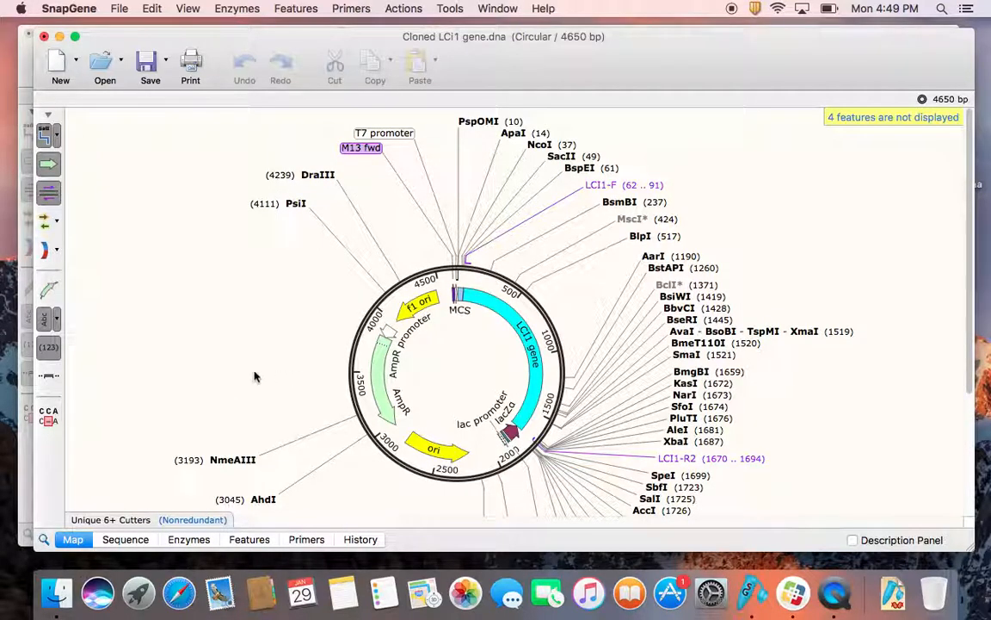
{"action": "left_click", "coordinate": [42, 136]}
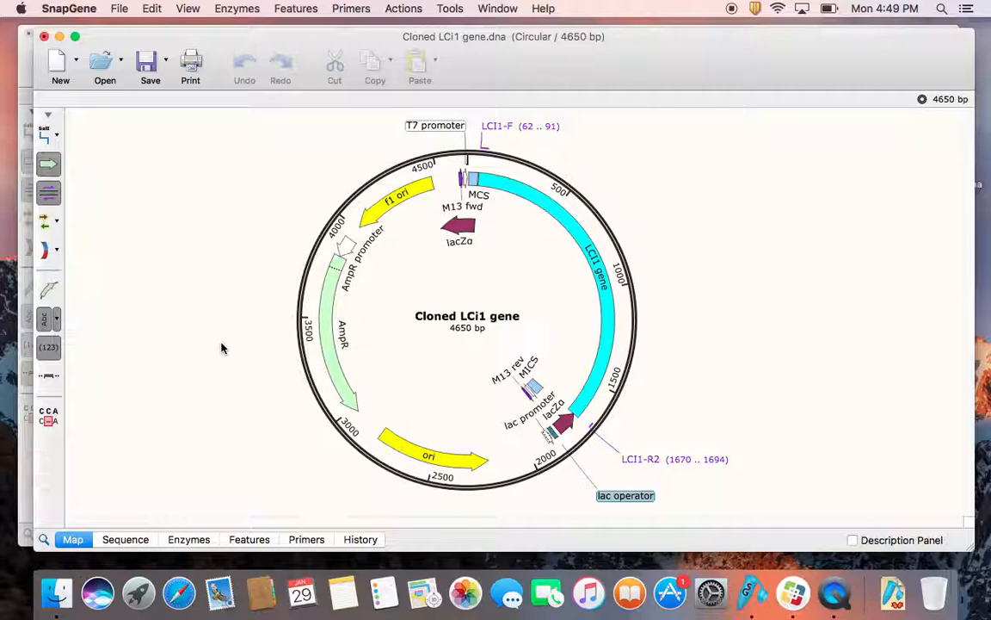
{"action": "left_click", "coordinate": [43, 135]}
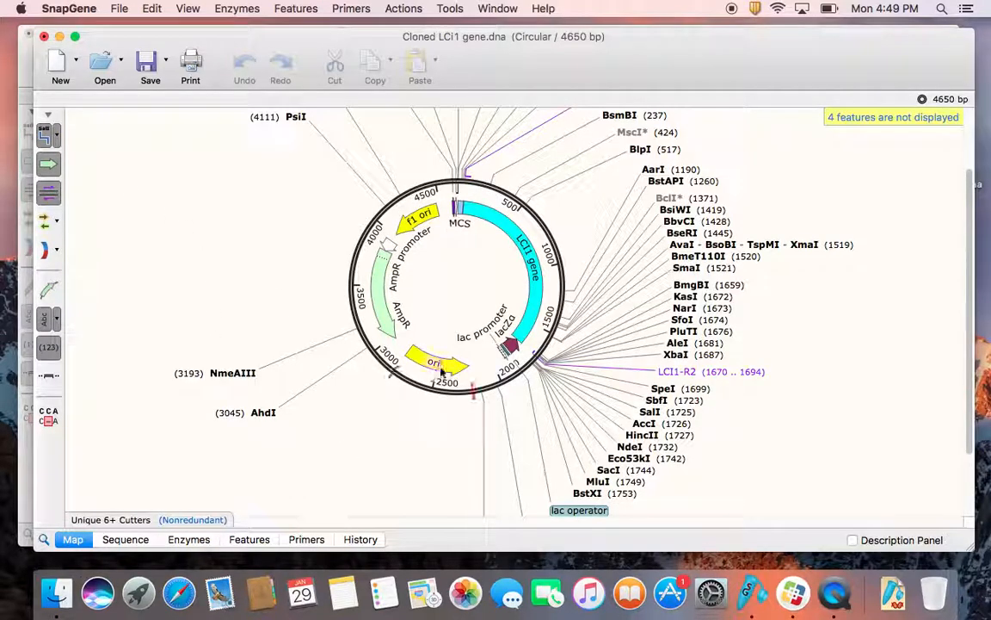
{"action": "scroll", "coordinate": [439, 372], "scroll_direction": "up", "scroll_amount": 3}
{"action": "scroll", "coordinate": [439, 372], "scroll_direction": "up", "scroll_amount": 2}
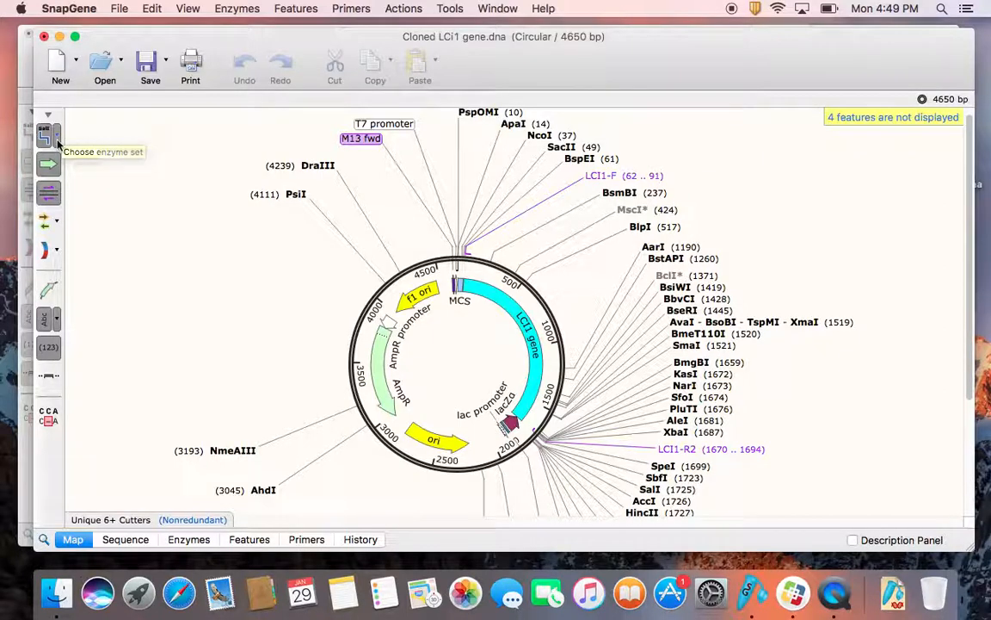
Step: Replace the enzyme set displayed on the cloned plasmid's map with a custom set of only NcoI and SpeI
{"action": "left_click", "coordinate": [58, 141]}
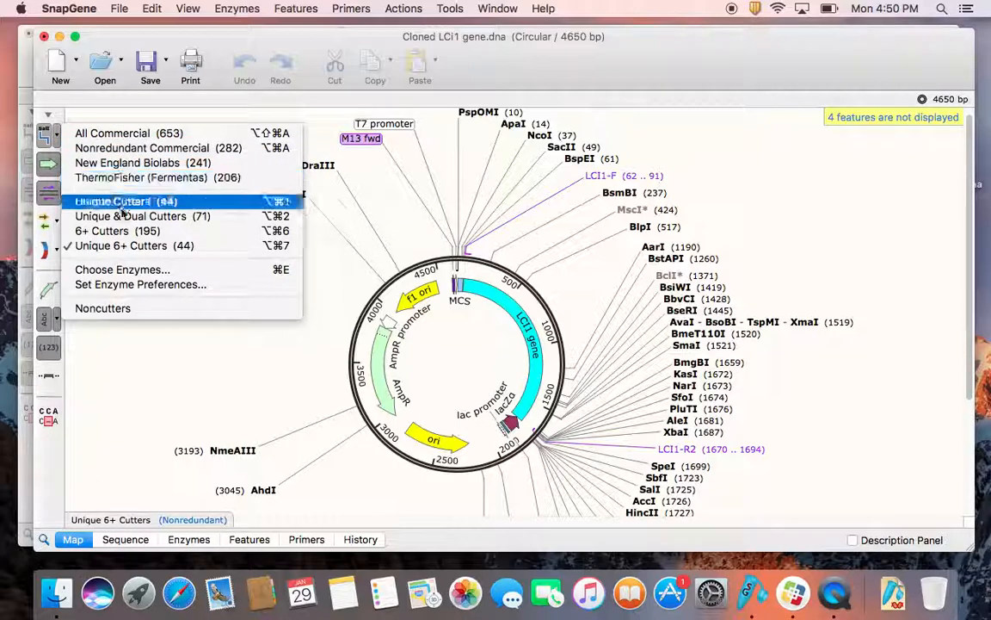
{"action": "left_click", "coordinate": [129, 270]}
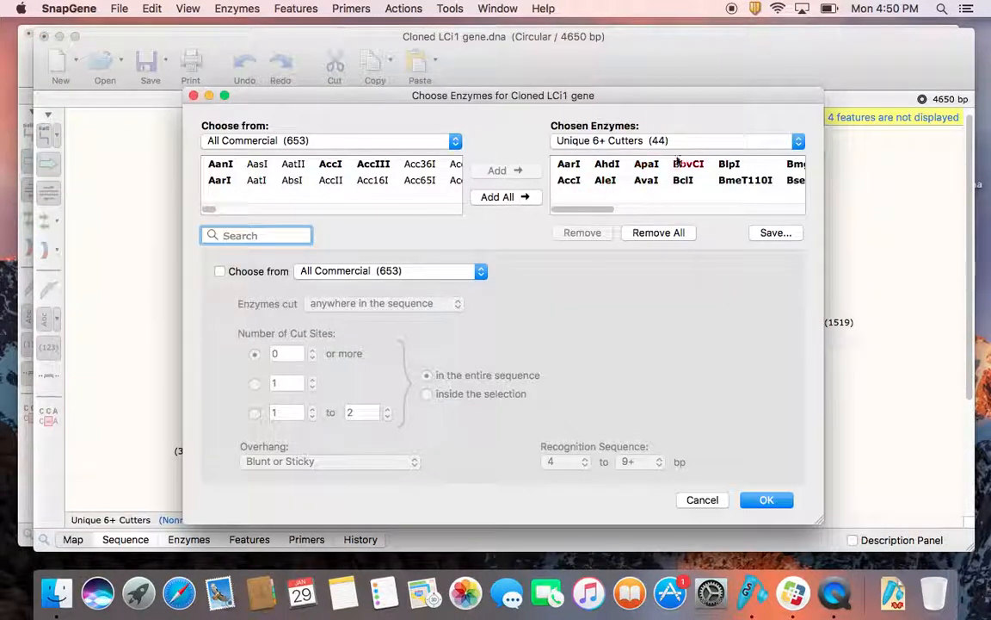
{"action": "left_click", "coordinate": [659, 233]}
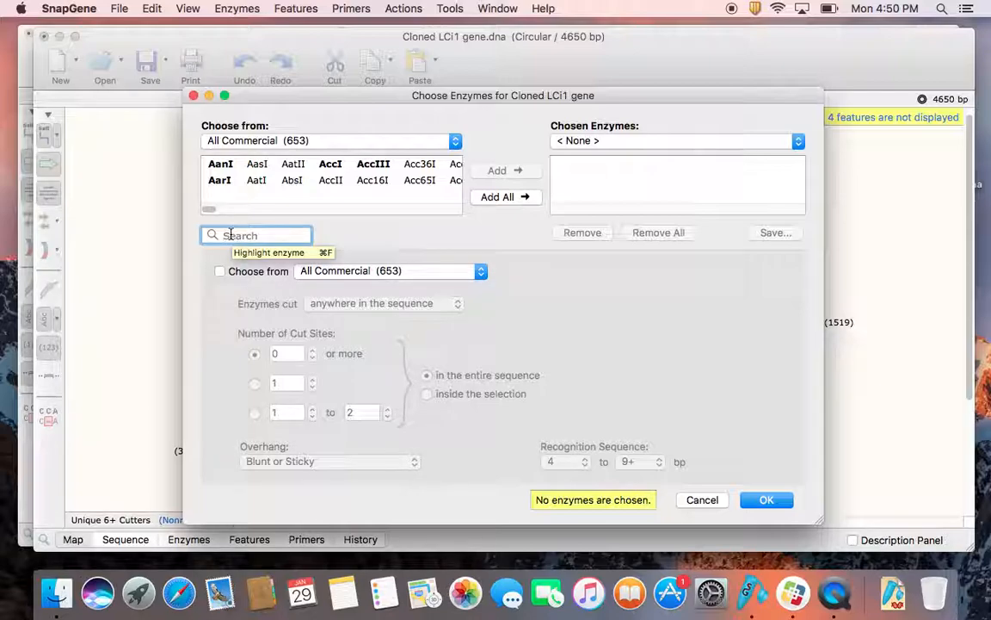
{"action": "type", "text": "NcoI"}
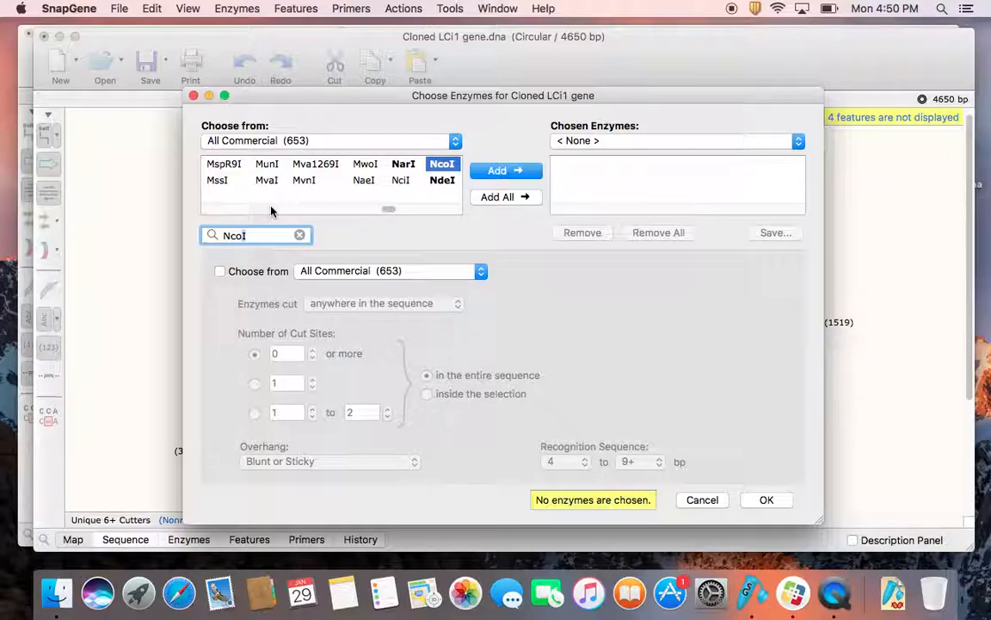
{"action": "left_click", "coordinate": [523, 172]}
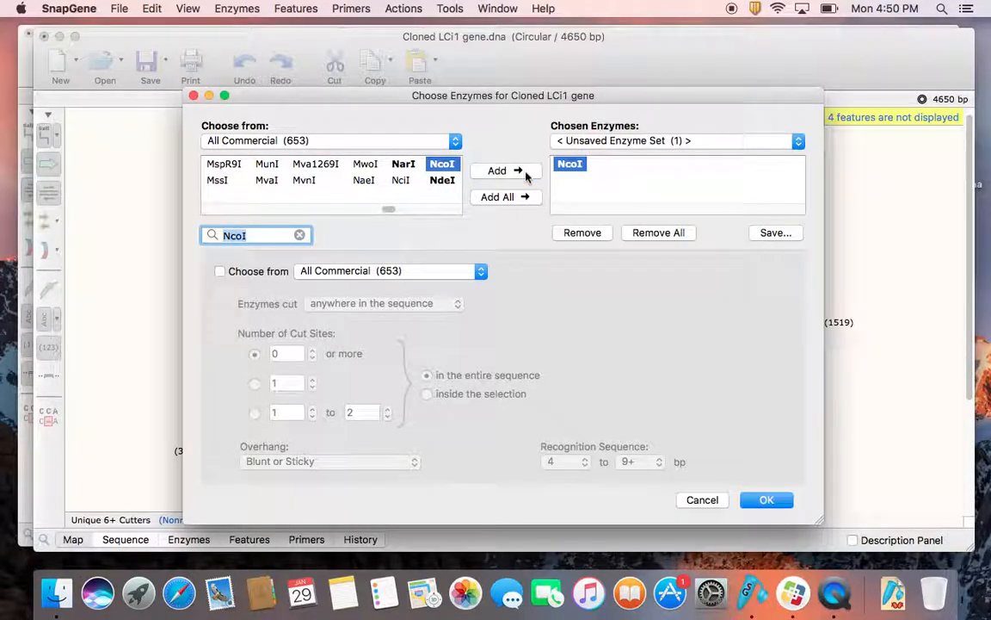
{"action": "type", "text": "SpeI"}
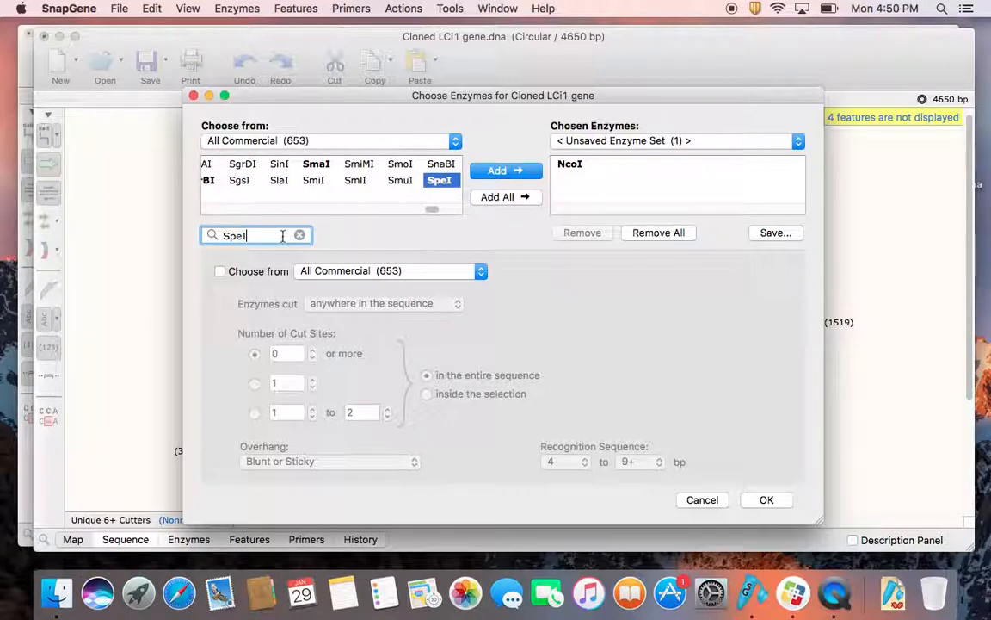
{"action": "left_click", "coordinate": [504, 171]}
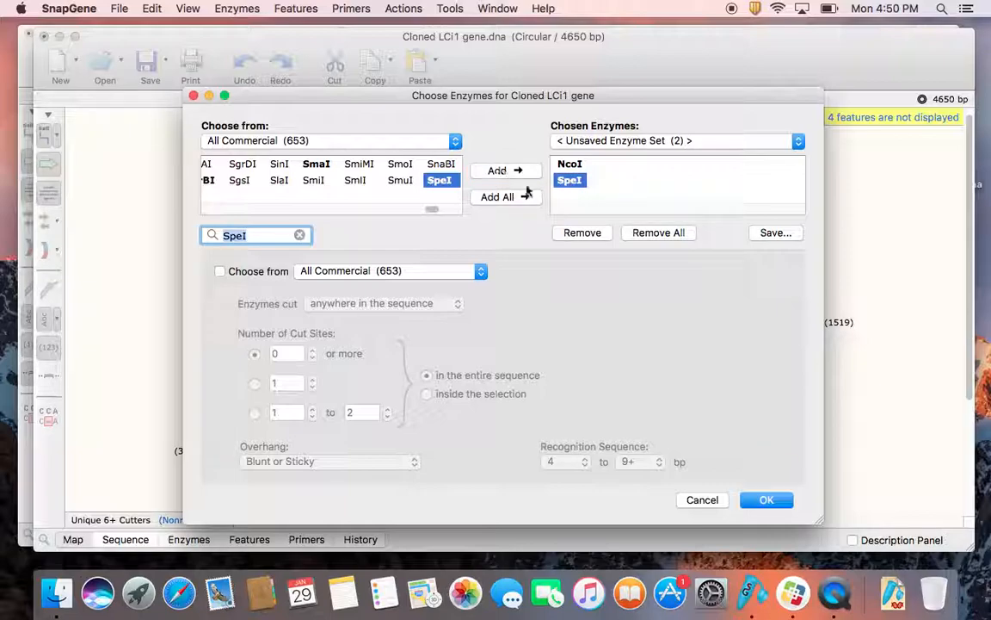
{"action": "left_click", "coordinate": [635, 190]}
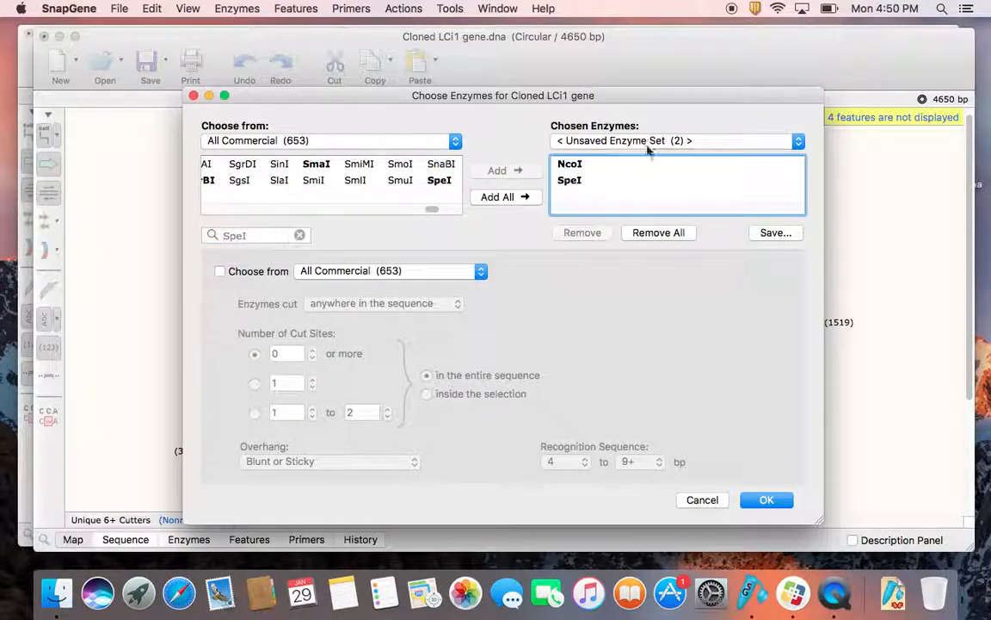
{"action": "left_click", "coordinate": [765, 503]}
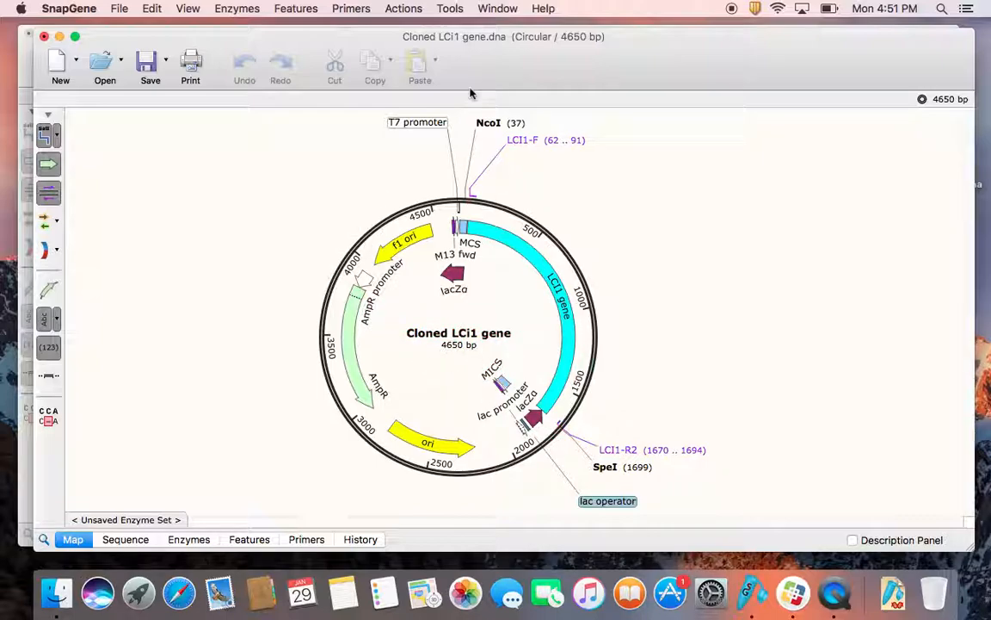
Step: Start an agarose gel simulation for the cloned plasmid and display the Unique Cutters enzyme set on its map
{"action": "left_click", "coordinate": [451, 9]}
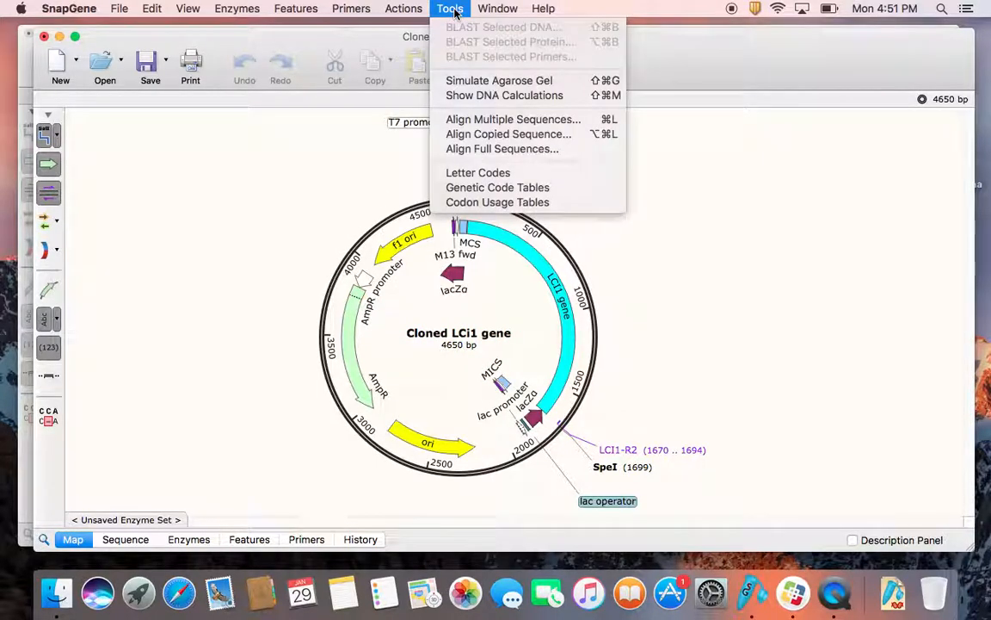
{"action": "left_click", "coordinate": [479, 81]}
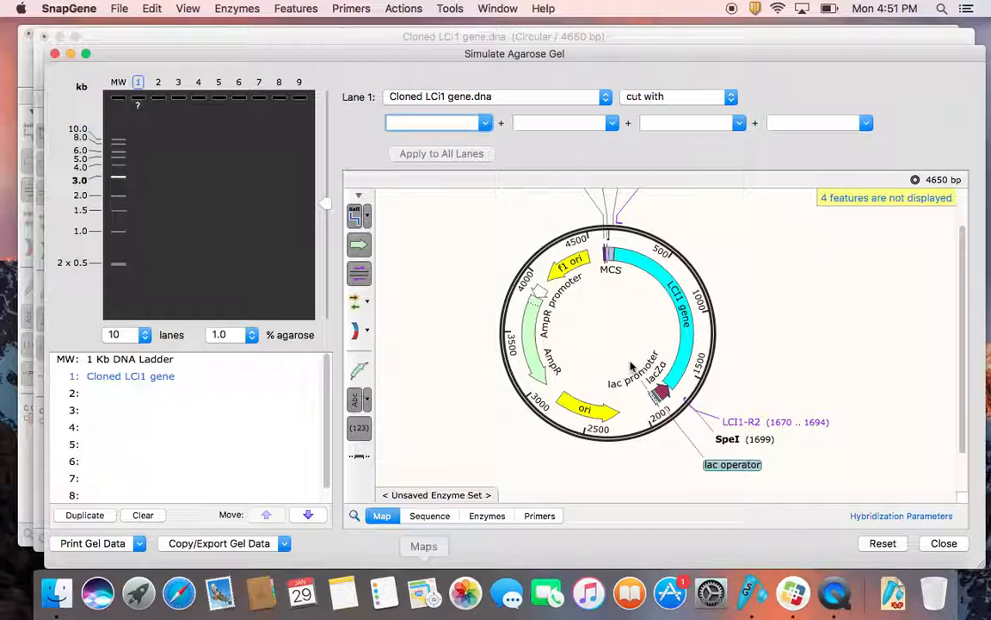
{"action": "scroll", "coordinate": [629, 351], "scroll_direction": "up", "scroll_amount": 3}
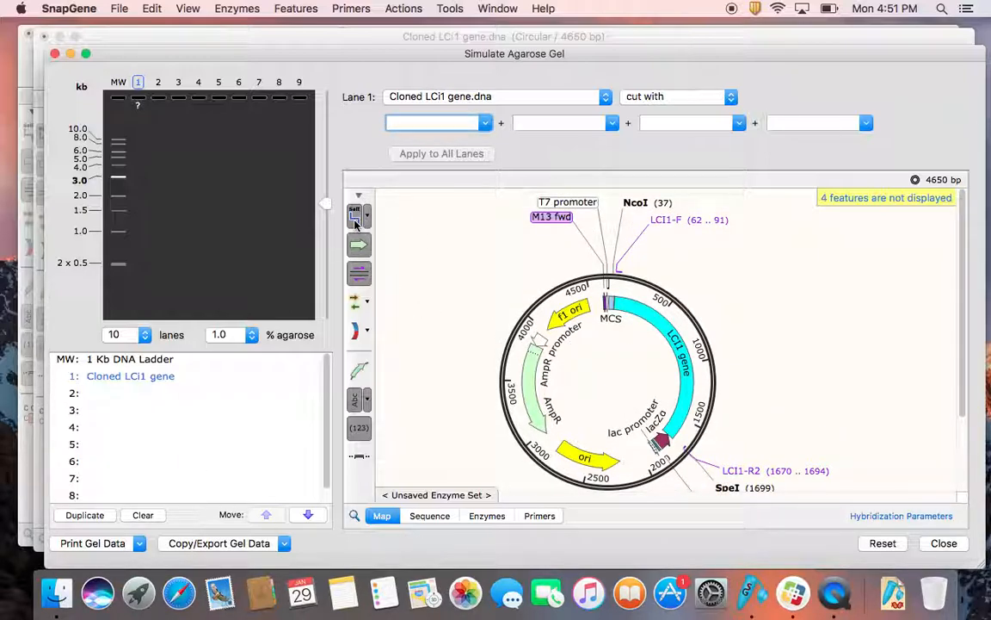
{"action": "left_click", "coordinate": [357, 218]}
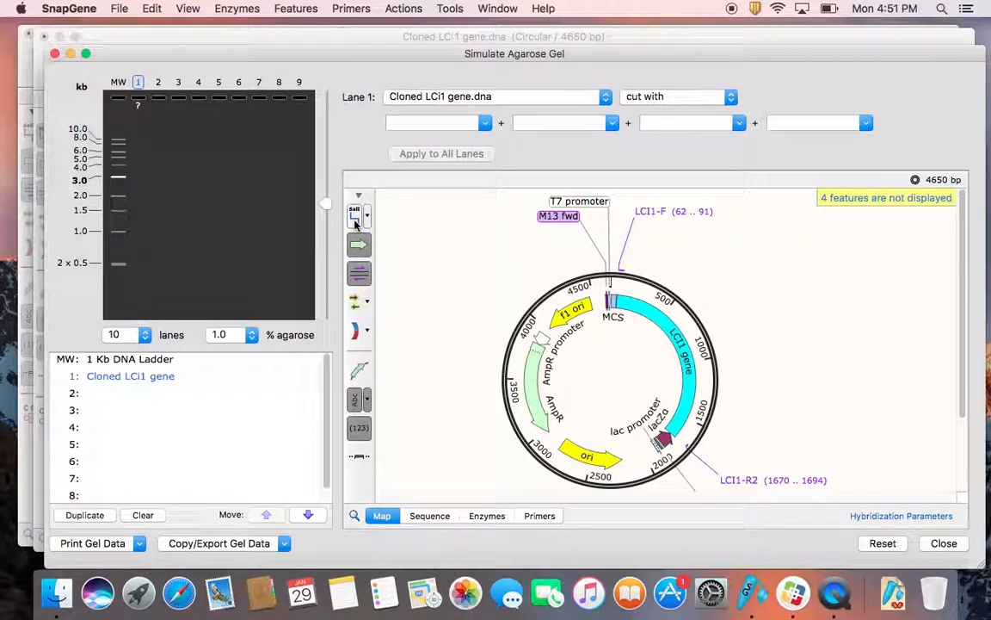
{"action": "left_click", "coordinate": [357, 219]}
{"action": "left_click", "coordinate": [369, 221]}
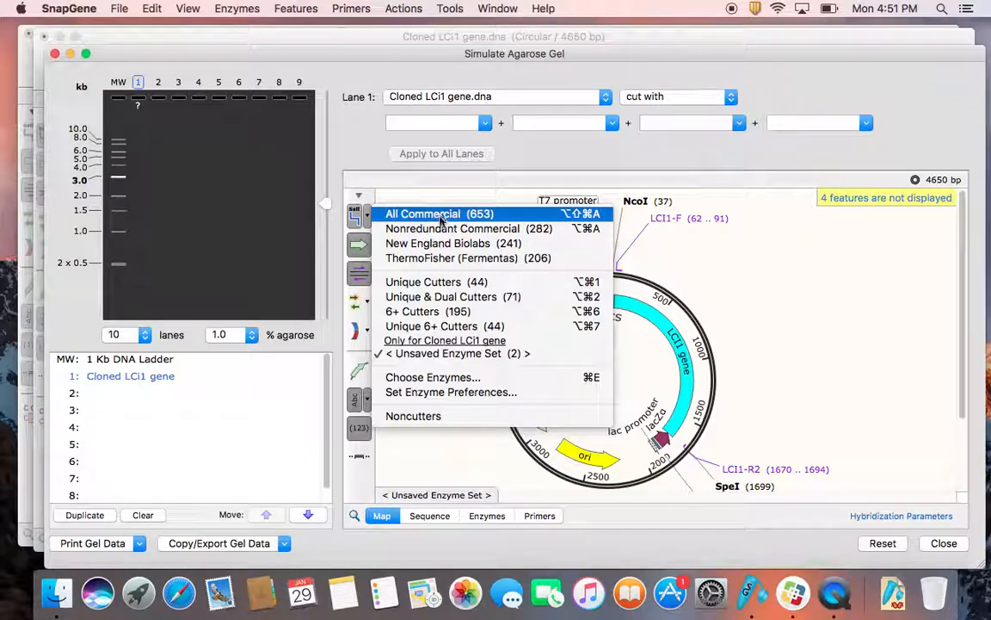
{"action": "left_click", "coordinate": [437, 283]}
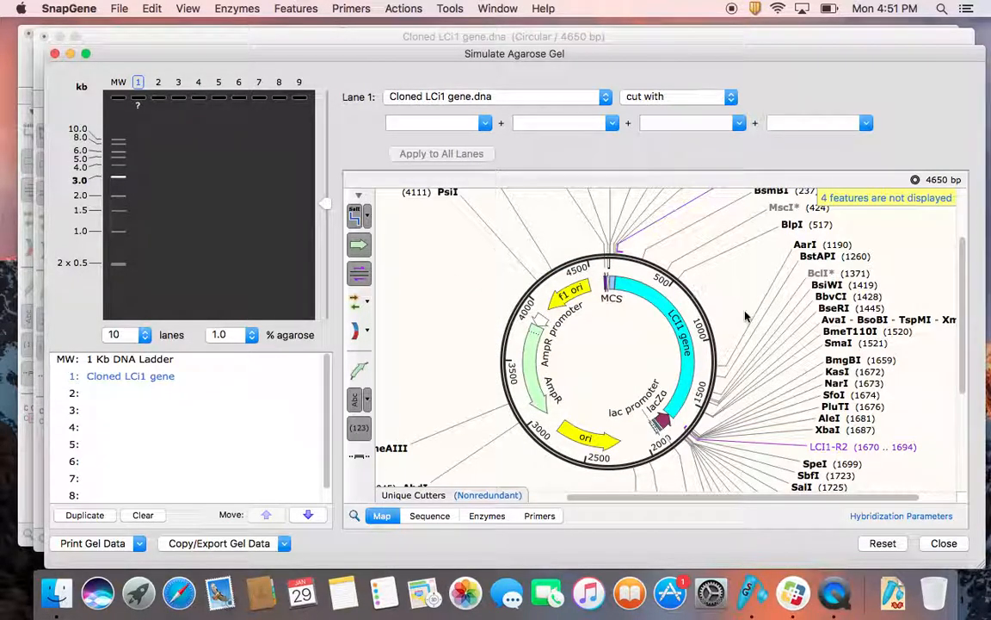
{"action": "scroll", "coordinate": [745, 317], "scroll_direction": "up", "scroll_amount": 4}
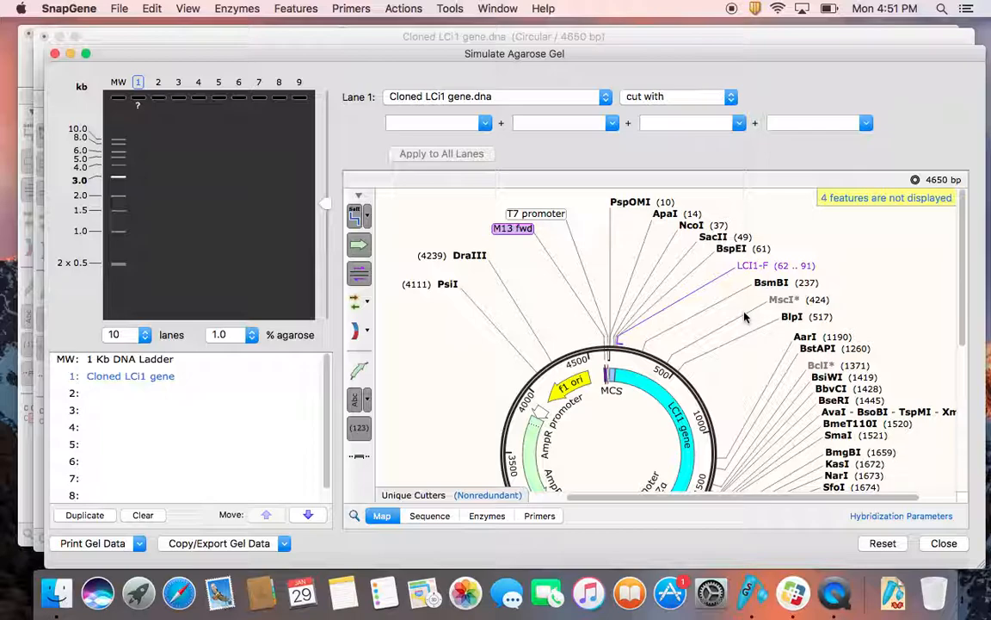
{"action": "scroll", "coordinate": [746, 317], "scroll_direction": "down", "scroll_amount": 2}
{"action": "scroll", "coordinate": [746, 317], "scroll_direction": "down", "scroll_amount": 5}
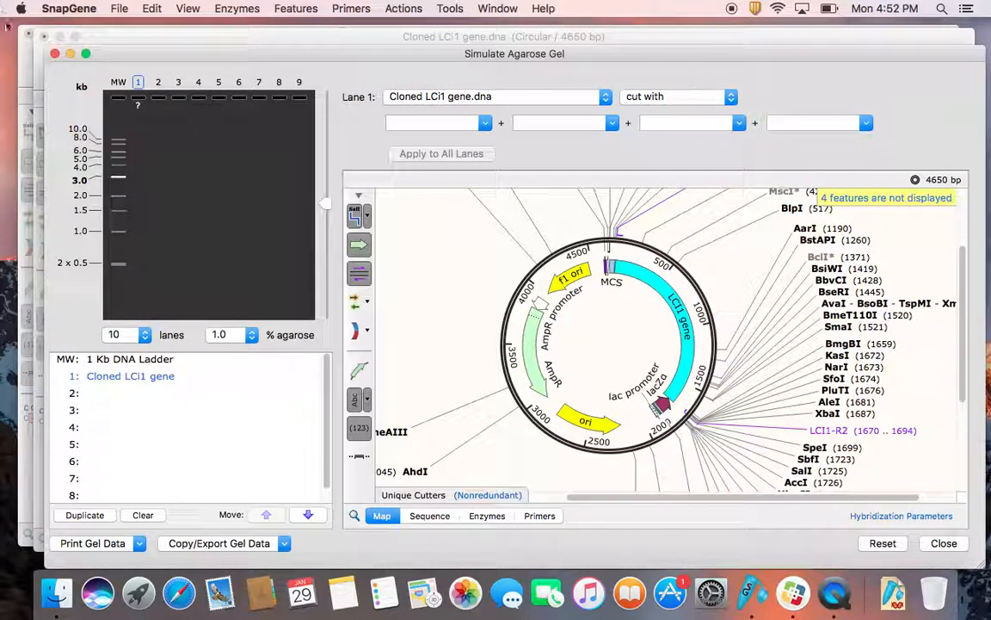
Step: Set the gel's molecular weight marker to New England Biolabs' 2-Log DNA Ladder, with 1.0 % agarose
{"action": "left_click", "coordinate": [119, 85]}
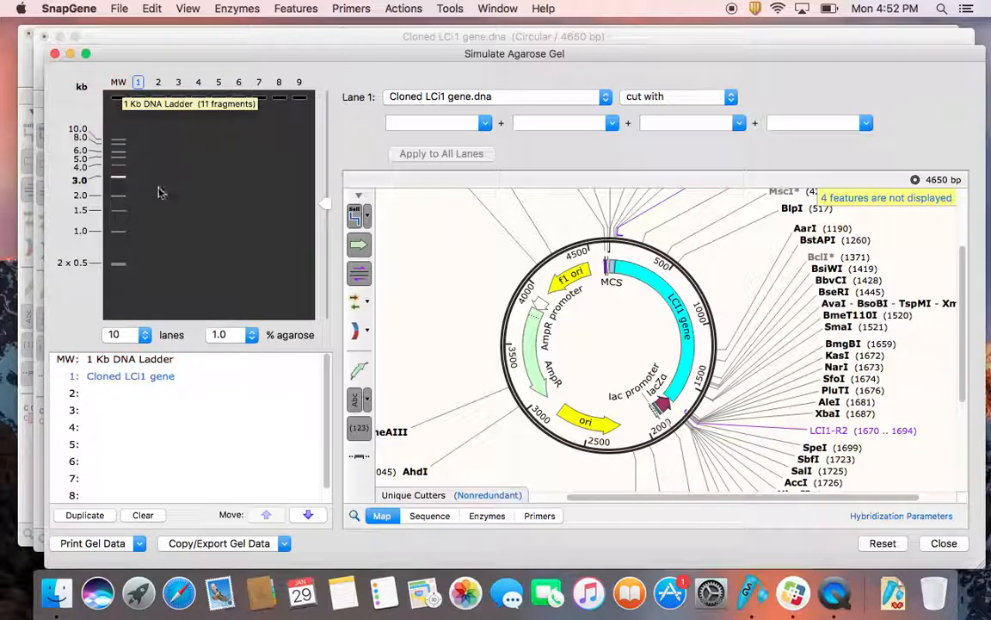
{"action": "left_click", "coordinate": [119, 82]}
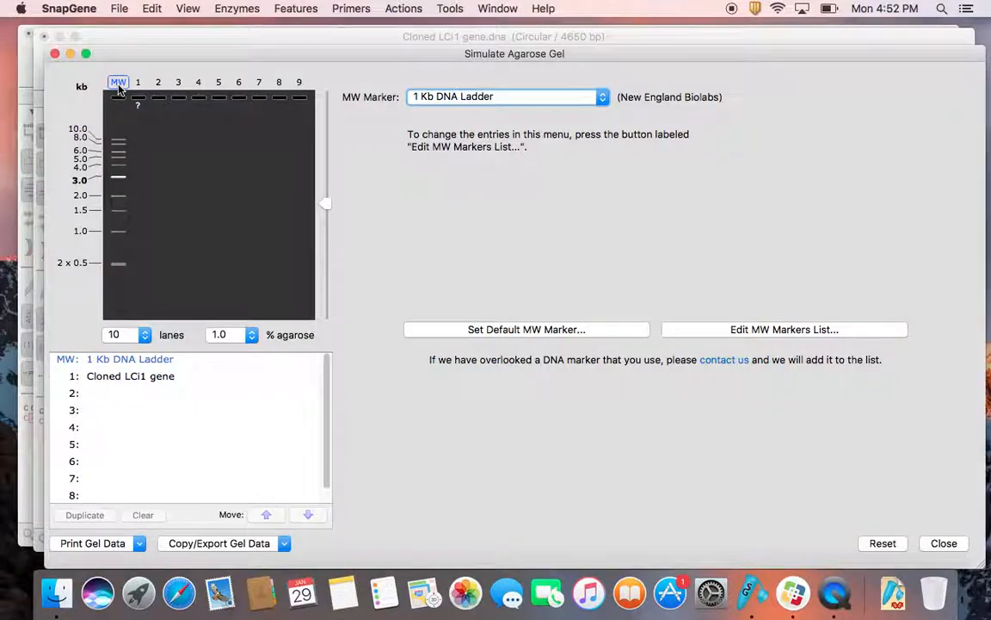
{"action": "left_click", "coordinate": [602, 98]}
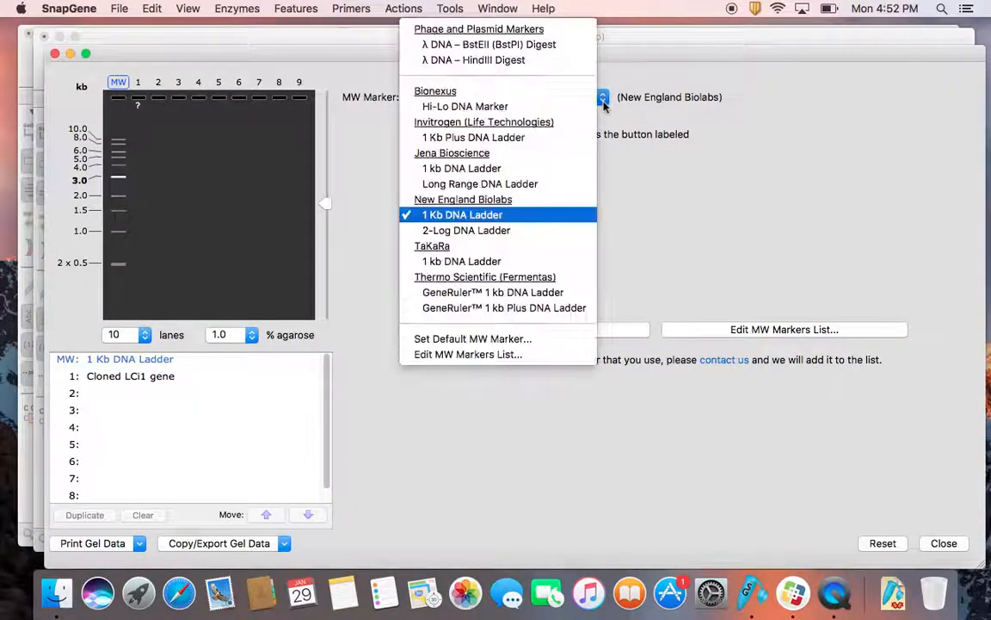
{"action": "left_click", "coordinate": [514, 231]}
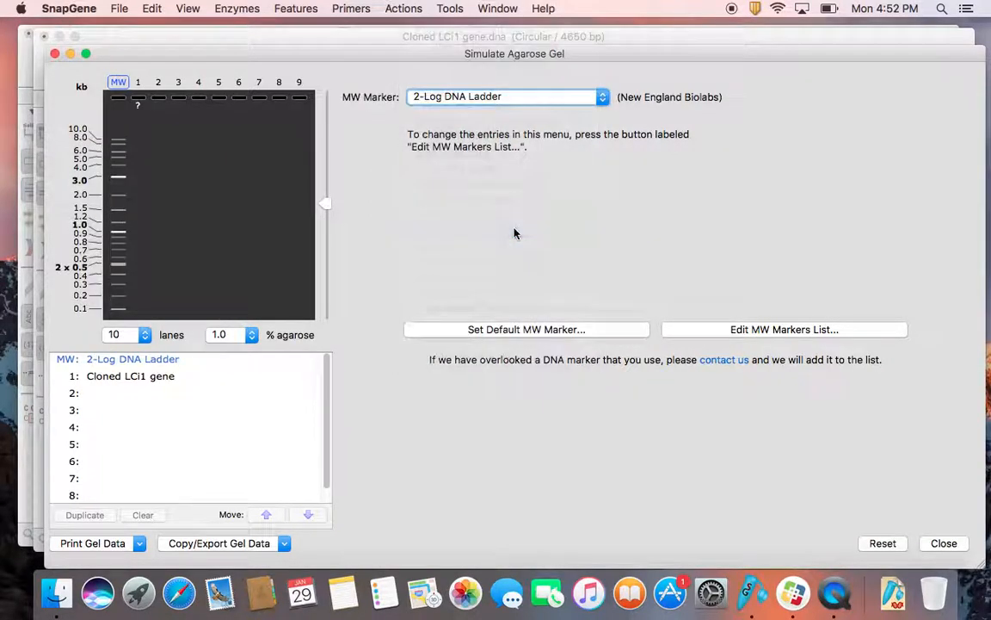
{"action": "left_click", "coordinate": [251, 339]}
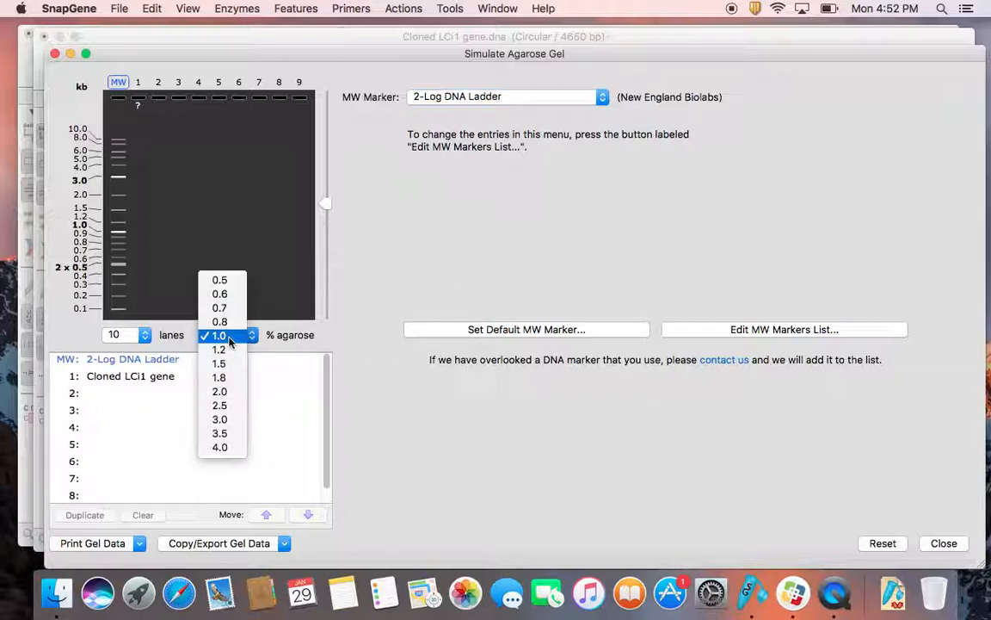
{"action": "left_click", "coordinate": [229, 338]}
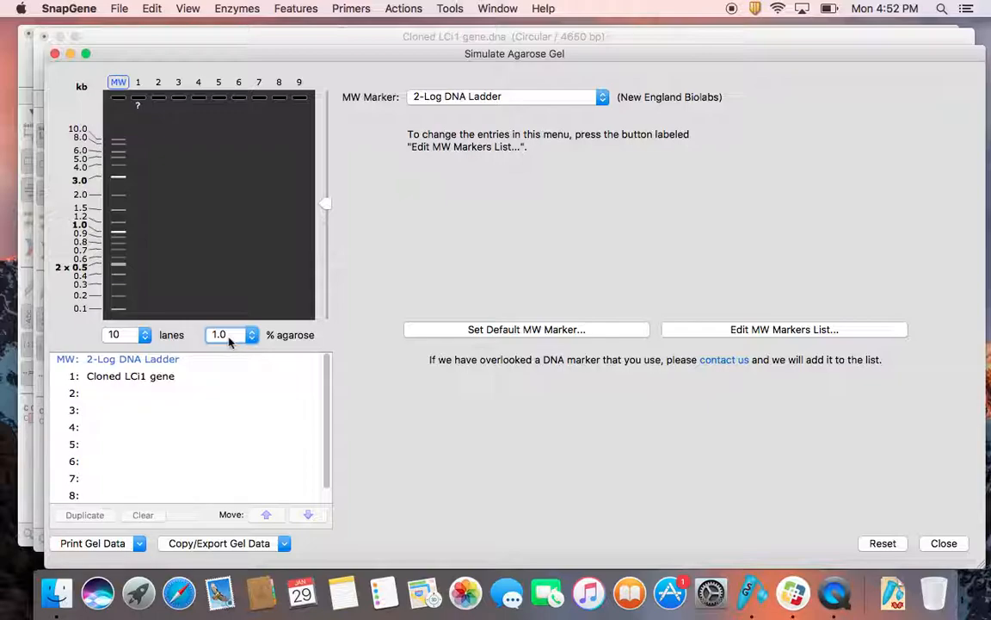
Step: Cut the Cloned LCi1 gene.dna plasmid in lane 1 with NcoI
{"action": "left_click", "coordinate": [138, 82]}
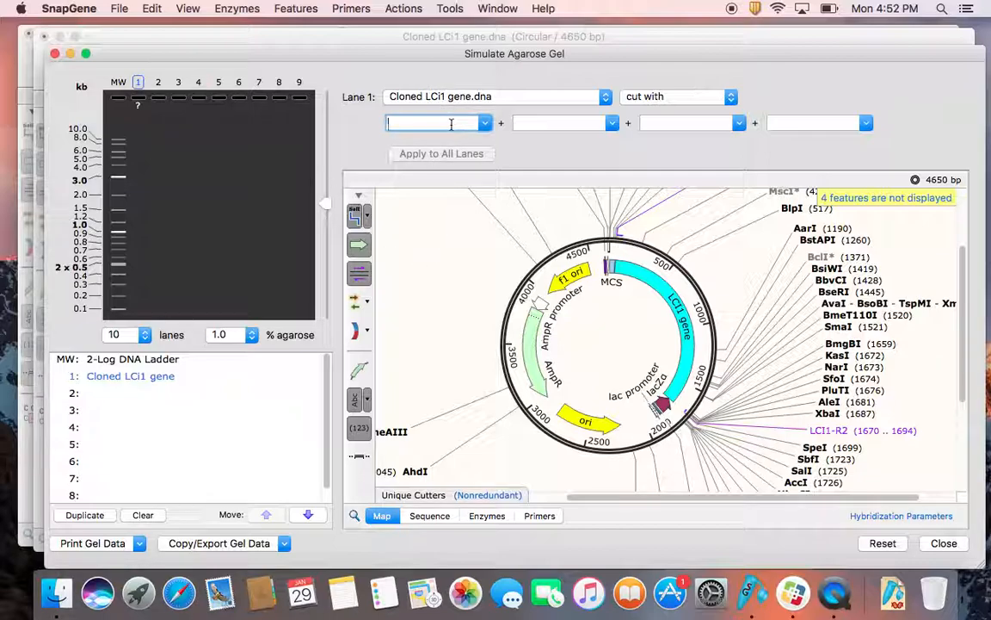
{"action": "type", "text": "NcoI"}
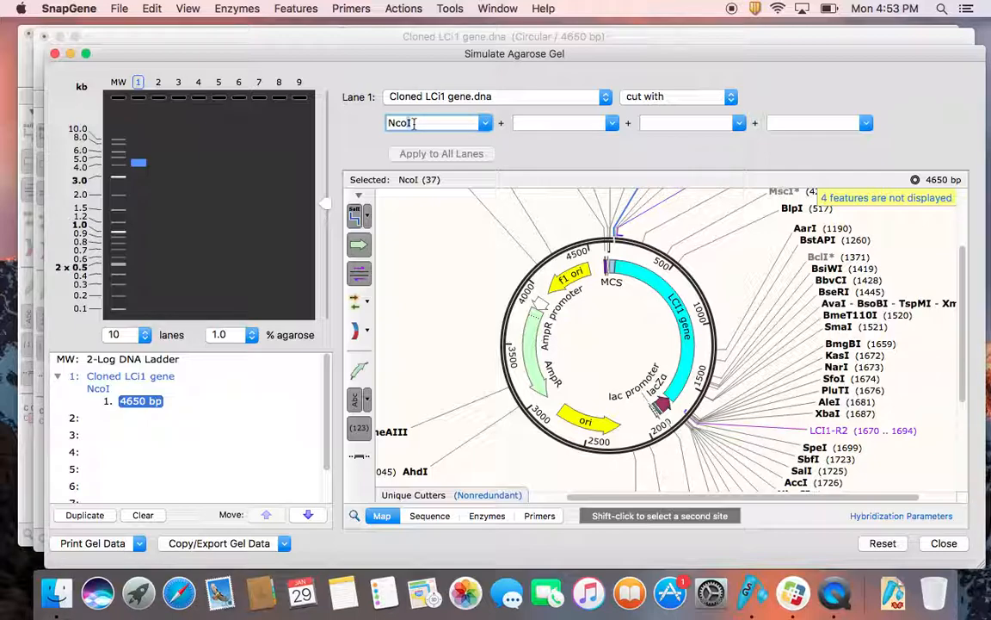
Step: Try BamHI in place of NcoI as the enzyme for lane 1, and restore NcoI
{"action": "key", "text": "BackSpace"}
{"action": "key", "text": "BackSpace"}
{"action": "key", "text": "BackSpace"}
{"action": "key", "text": "BackSpace"}
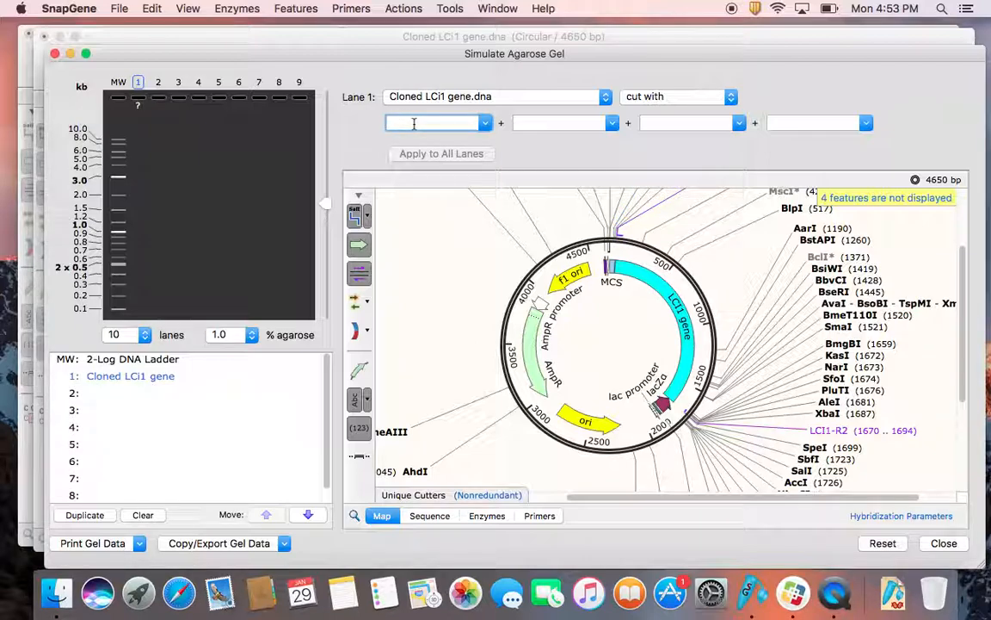
{"action": "type", "text": "BamHI"}
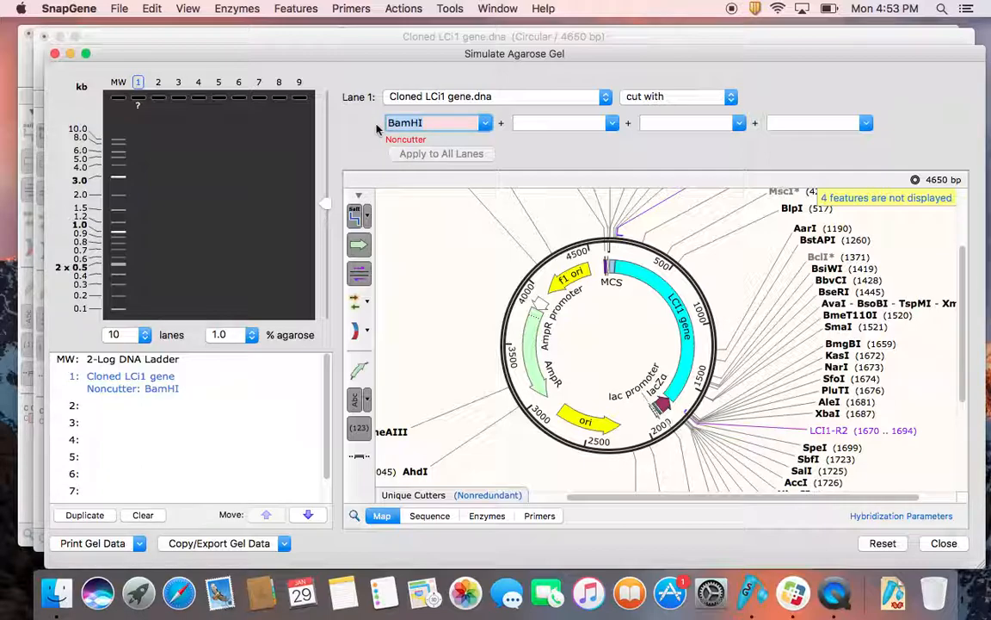
{"action": "type", "text": "NcoI"}
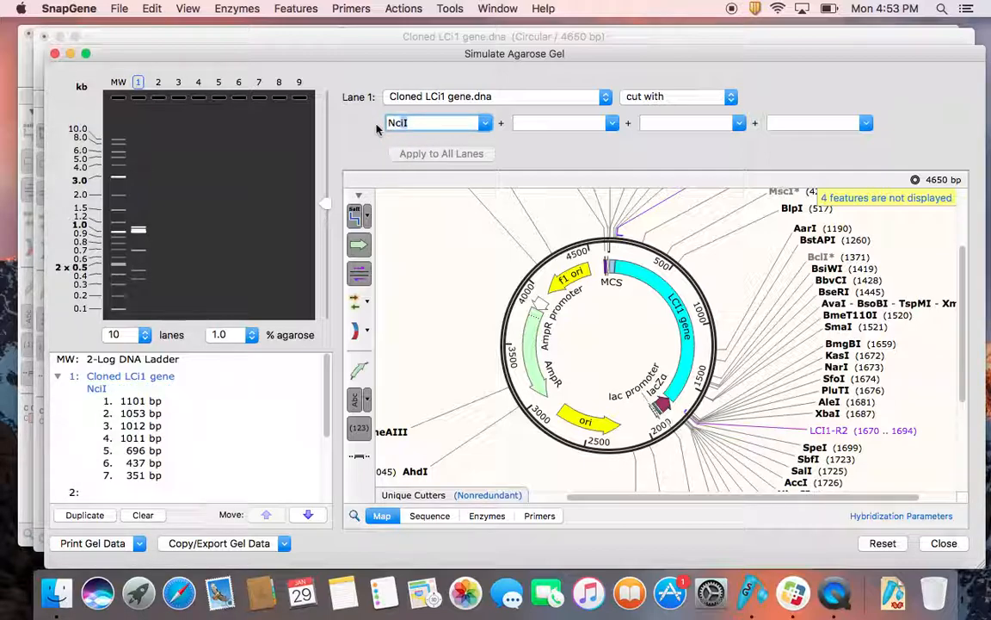
{"action": "left_click", "coordinate": [492, 238]}
{"action": "scroll", "coordinate": [600, 248], "scroll_direction": "up", "scroll_amount": 3}
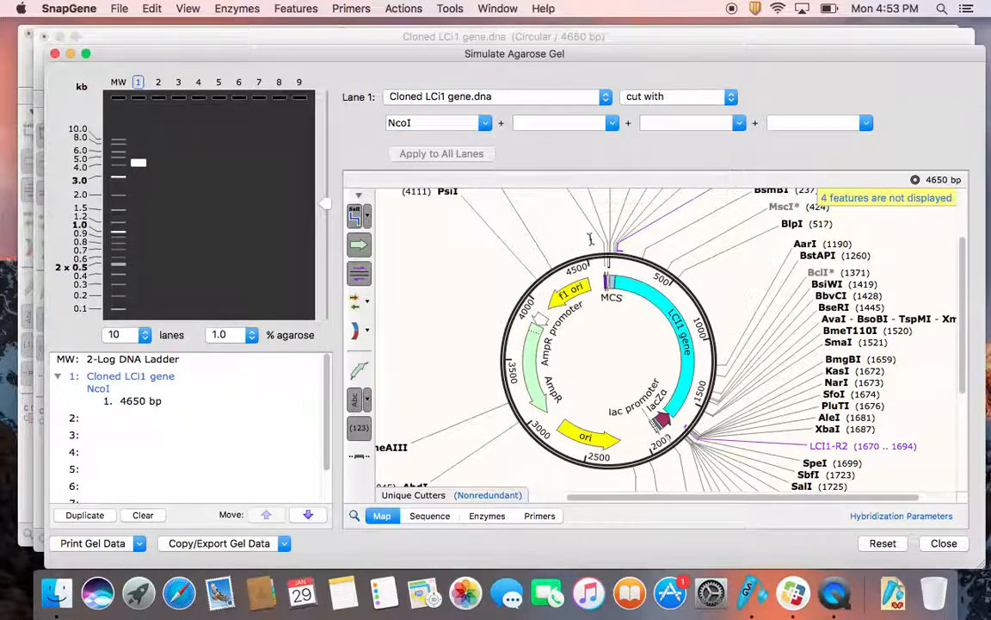
{"action": "left_click", "coordinate": [140, 164]}
Step: Load the Cloned LCi1 gene.dna plasmid into lane 2 and cut it with NcoI and SpeI
{"action": "left_click", "coordinate": [158, 83]}
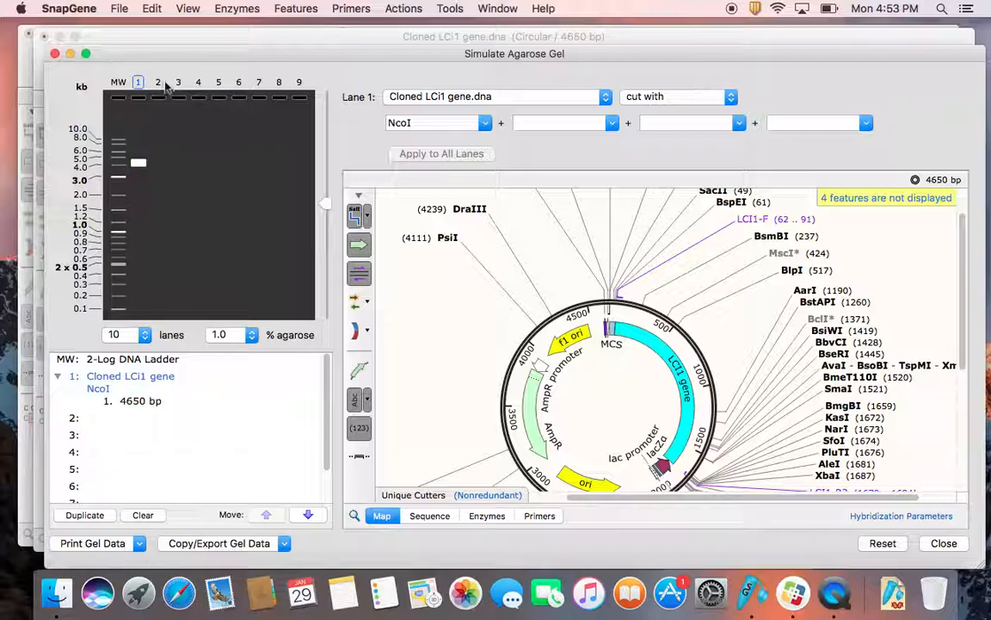
{"action": "left_click", "coordinate": [158, 83]}
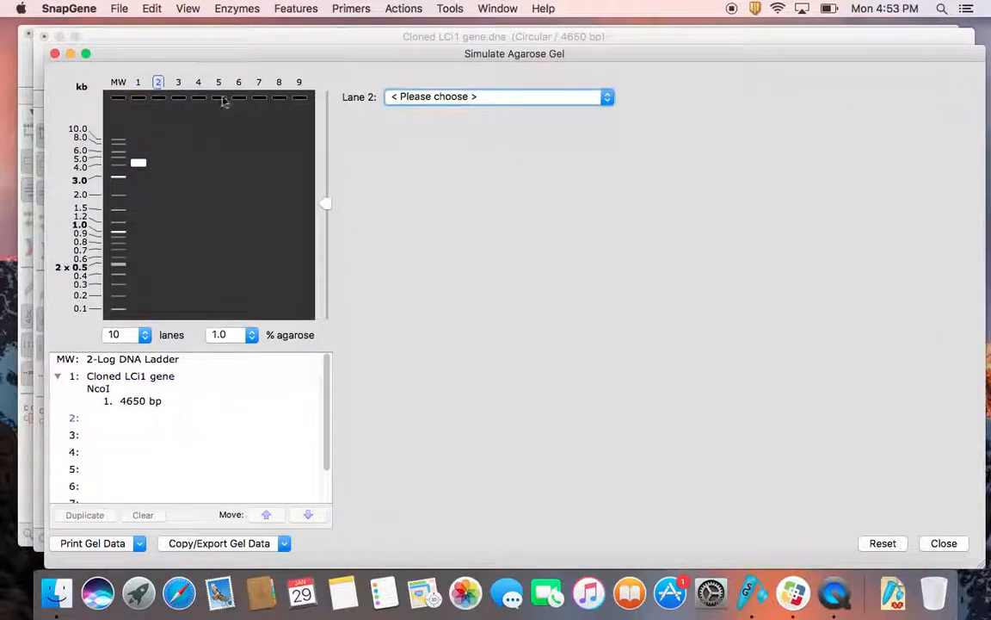
{"action": "left_click", "coordinate": [507, 102]}
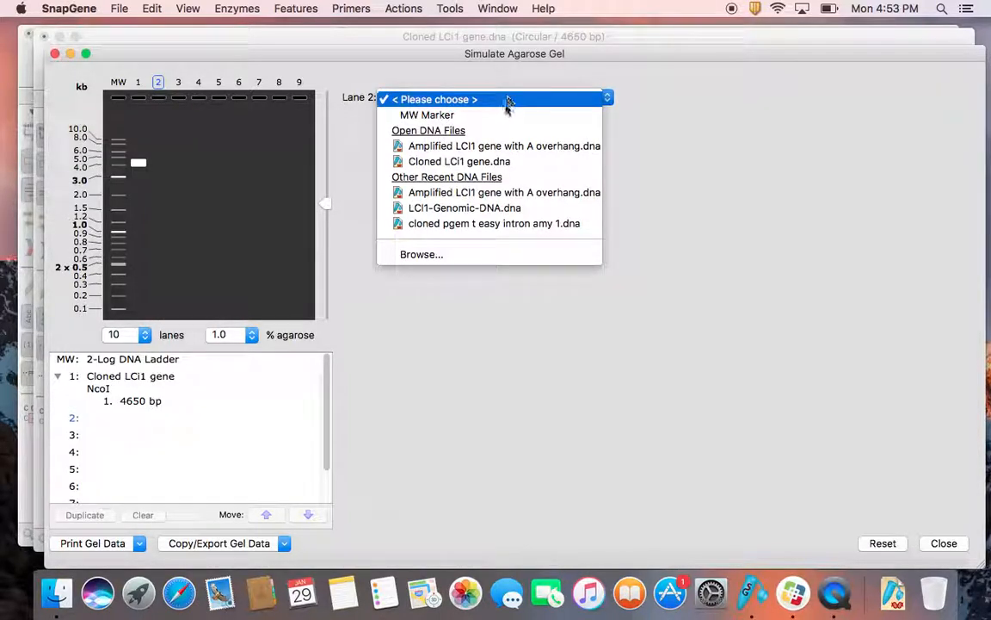
{"action": "left_click", "coordinate": [495, 161]}
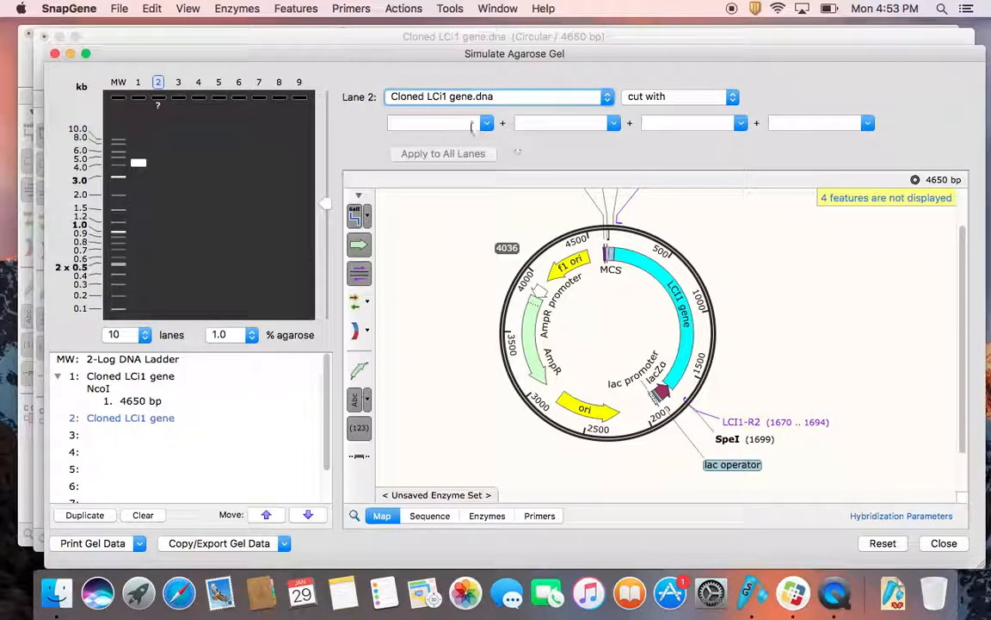
{"action": "left_click", "coordinate": [457, 123]}
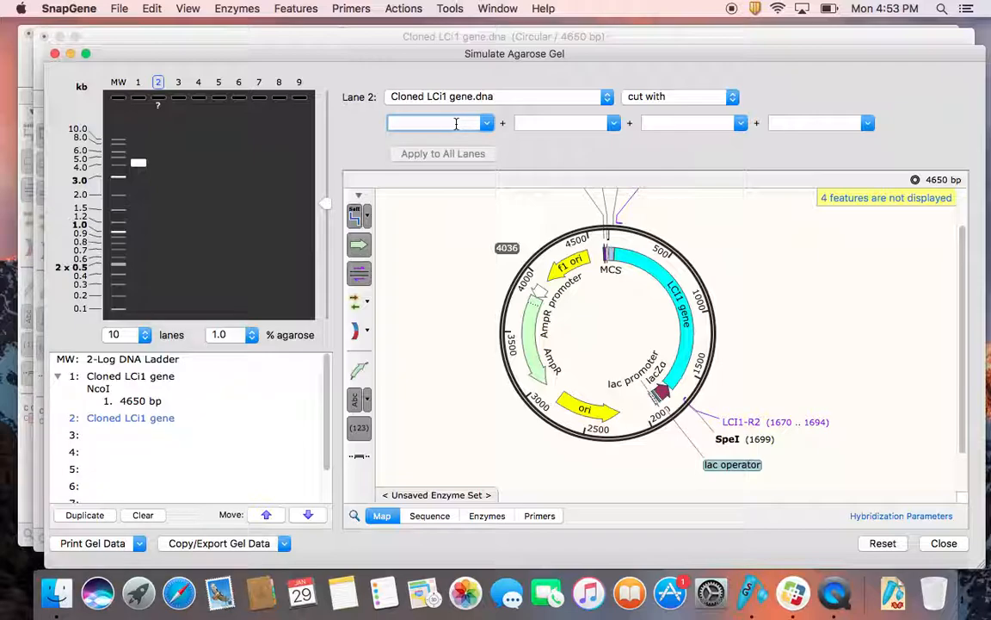
{"action": "type", "text": "NcoI"}
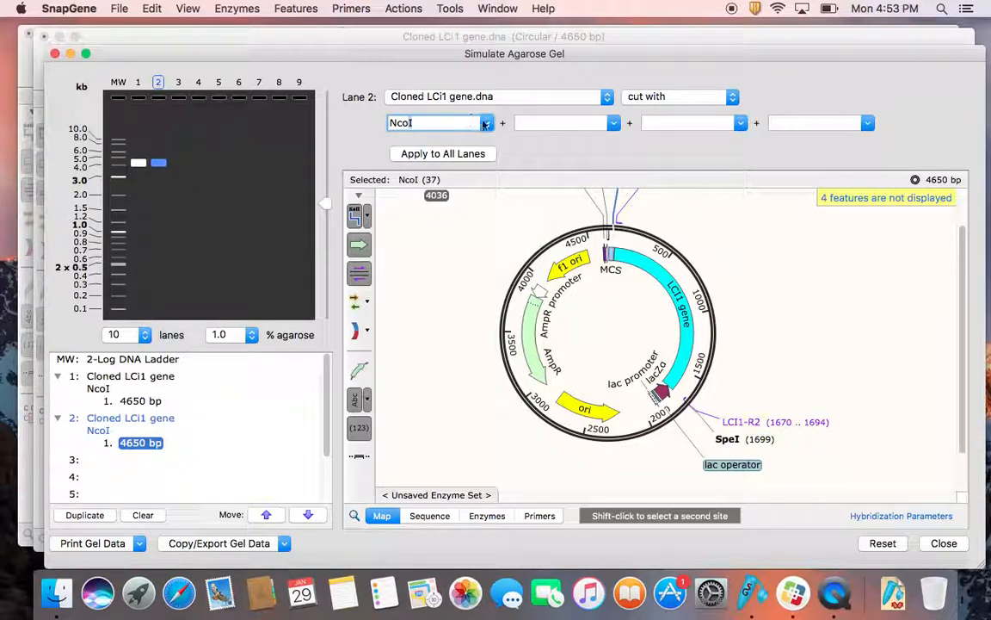
{"action": "left_click", "coordinate": [529, 122]}
{"action": "type", "text": "SpeI"}
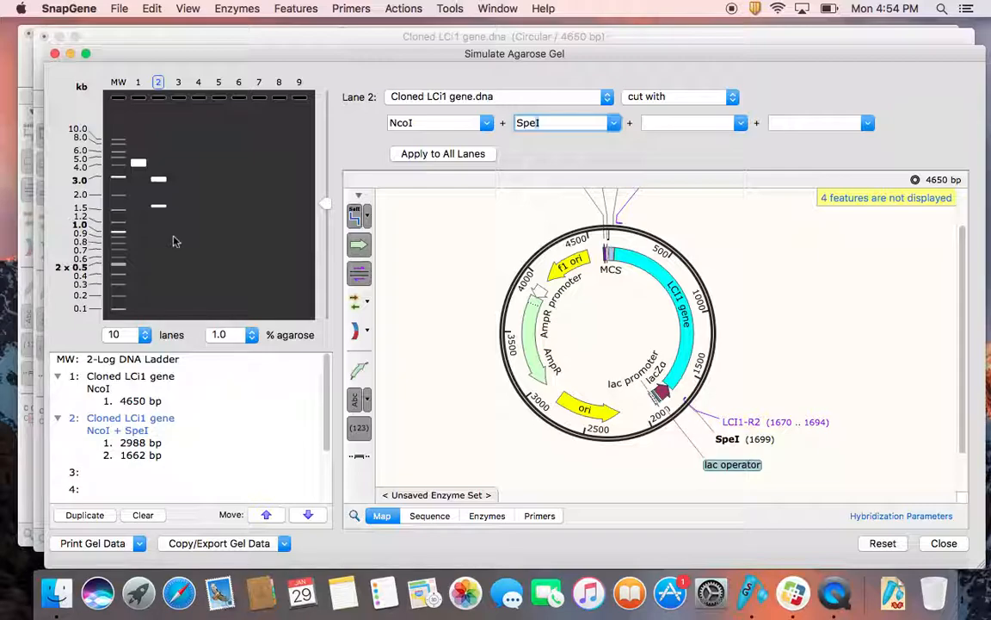
Step: Examine both lane 2 digest fragments by highlighting each band on the plasmid map, and clear the band selection
{"action": "scroll", "coordinate": [460, 290], "scroll_direction": "up", "scroll_amount": 3}
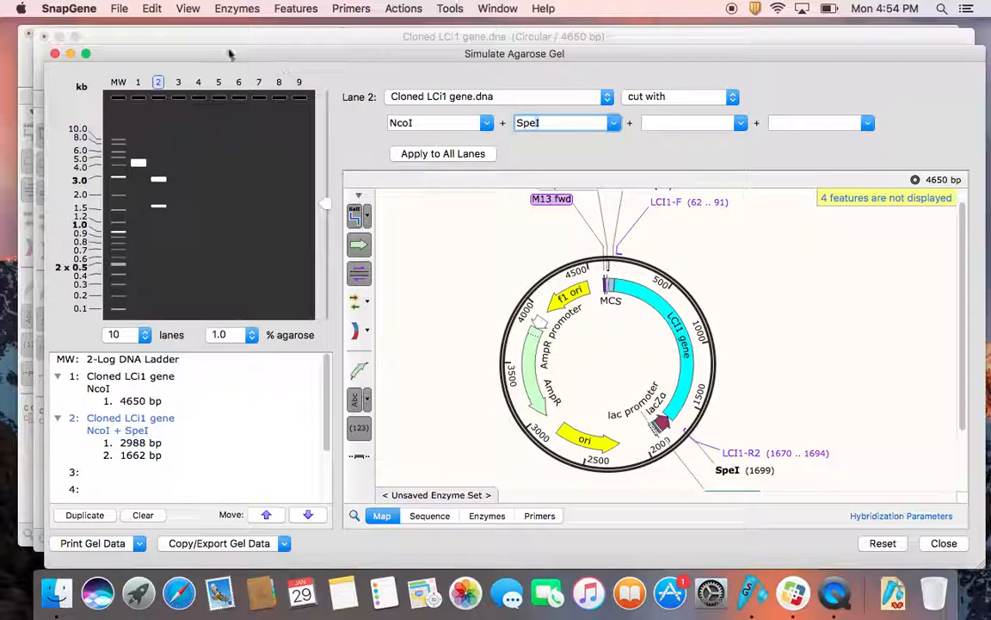
{"action": "left_click", "coordinate": [165, 185]}
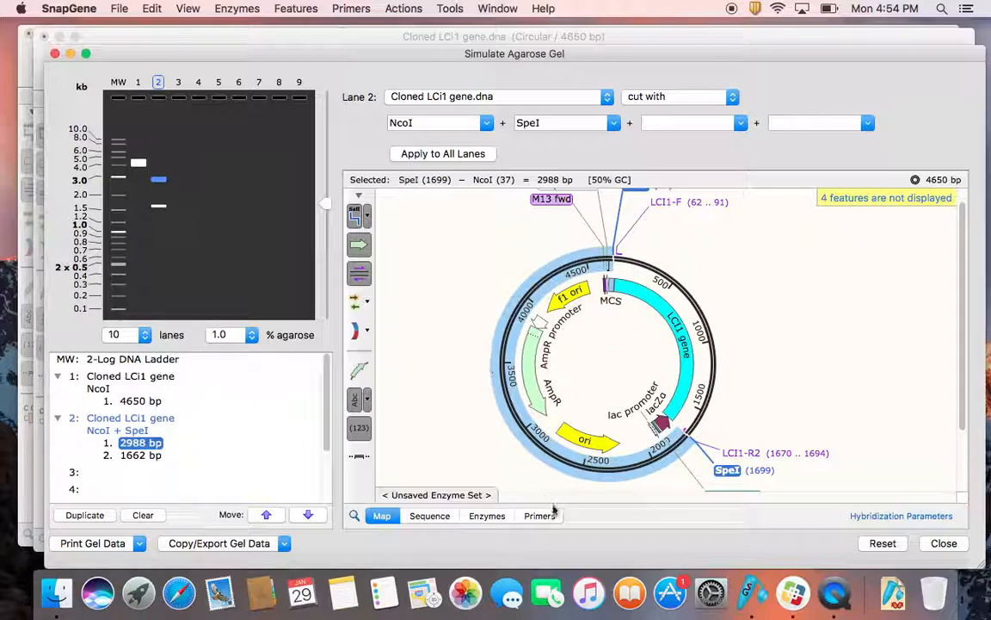
{"action": "left_click", "coordinate": [158, 204]}
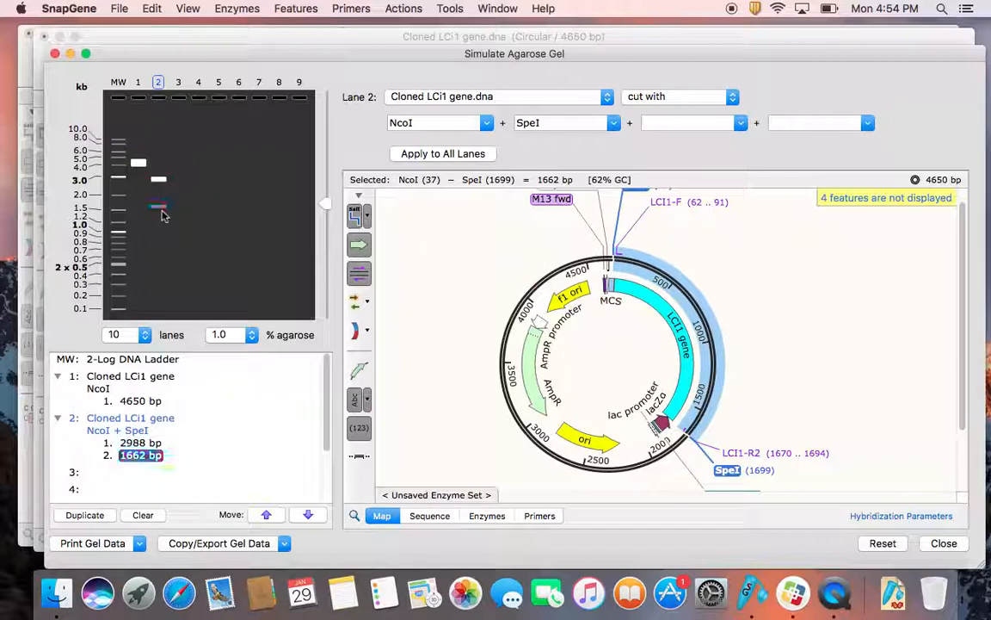
{"action": "scroll", "coordinate": [660, 361], "scroll_direction": "up", "scroll_amount": 2}
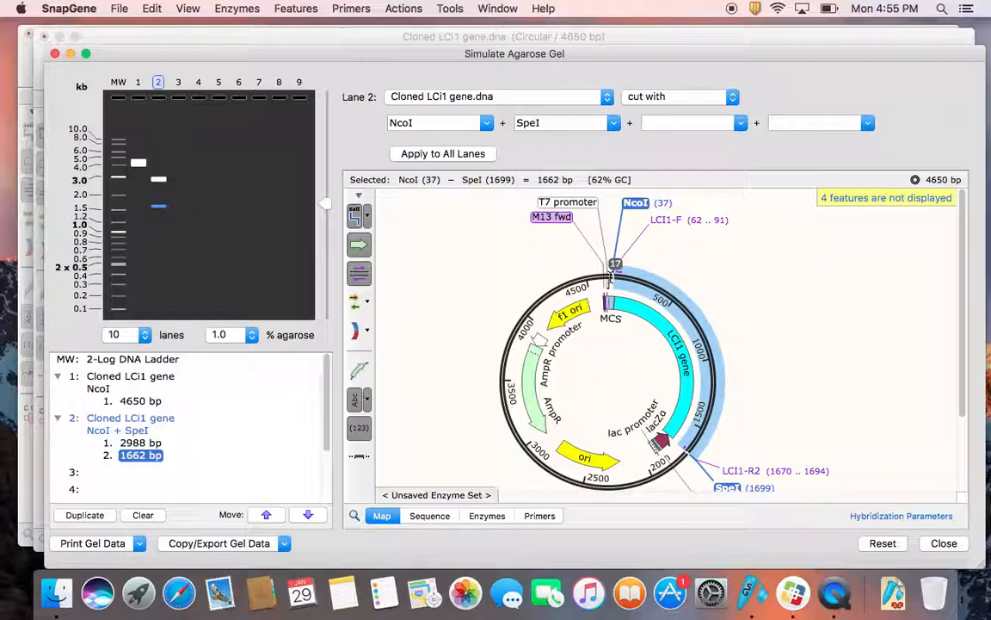
{"action": "scroll", "coordinate": [613, 232], "scroll_direction": "down", "scroll_amount": 5}
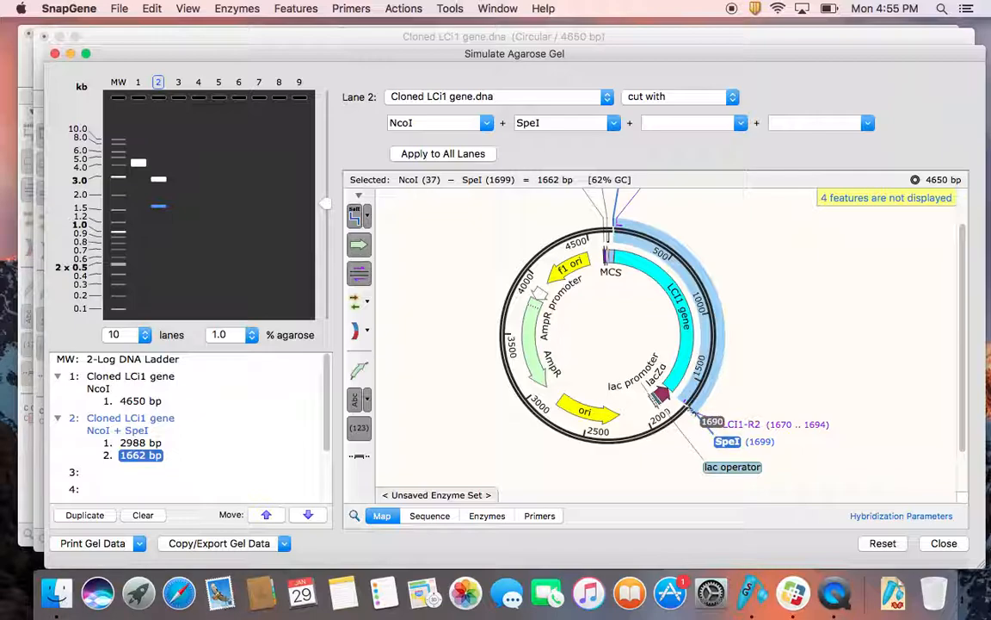
{"action": "scroll", "coordinate": [710, 434], "scroll_direction": "up", "scroll_amount": 2}
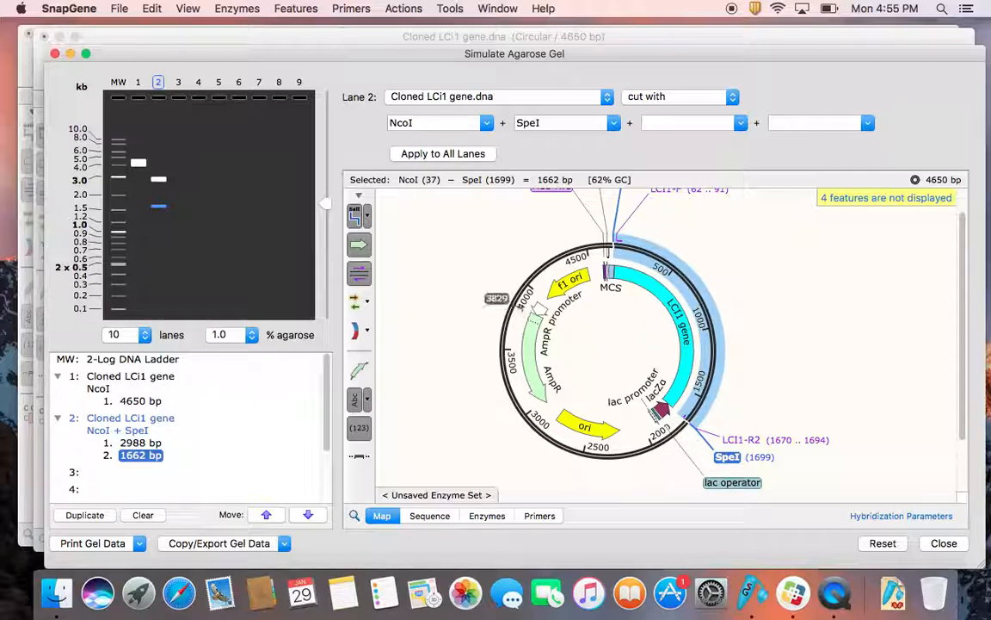
{"action": "left_click", "coordinate": [158, 180]}
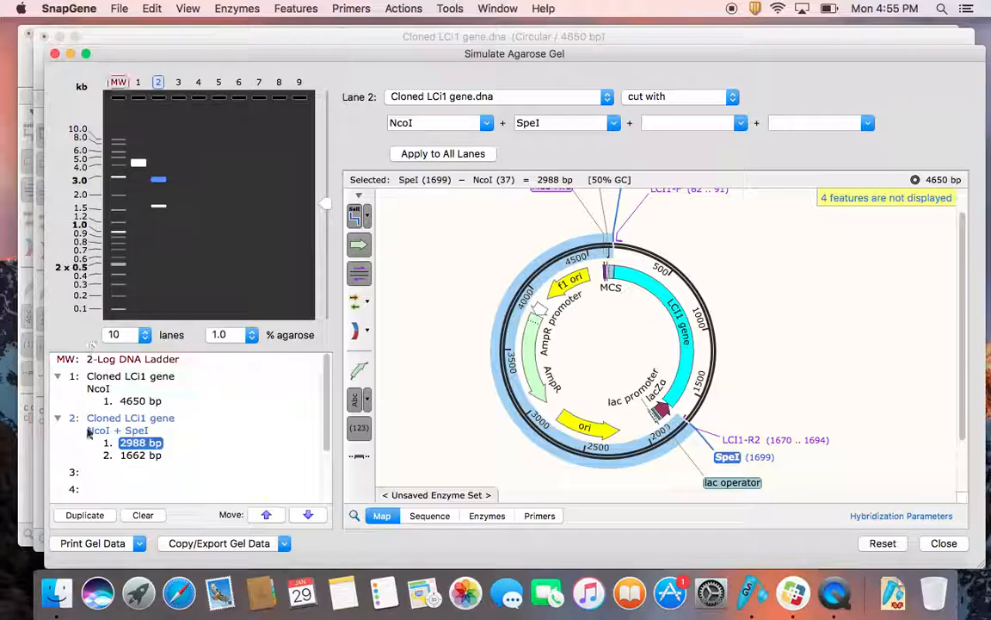
{"action": "left_click", "coordinate": [176, 447]}
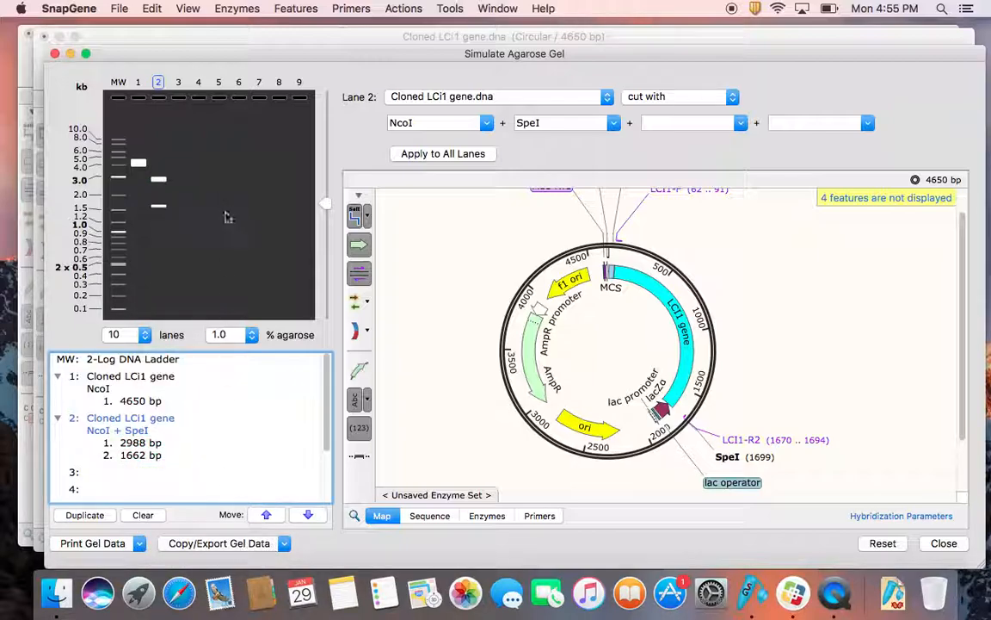
Step: Export the gel image to the Desktop as a PDF named Gel Image
{"action": "left_click", "coordinate": [283, 544]}
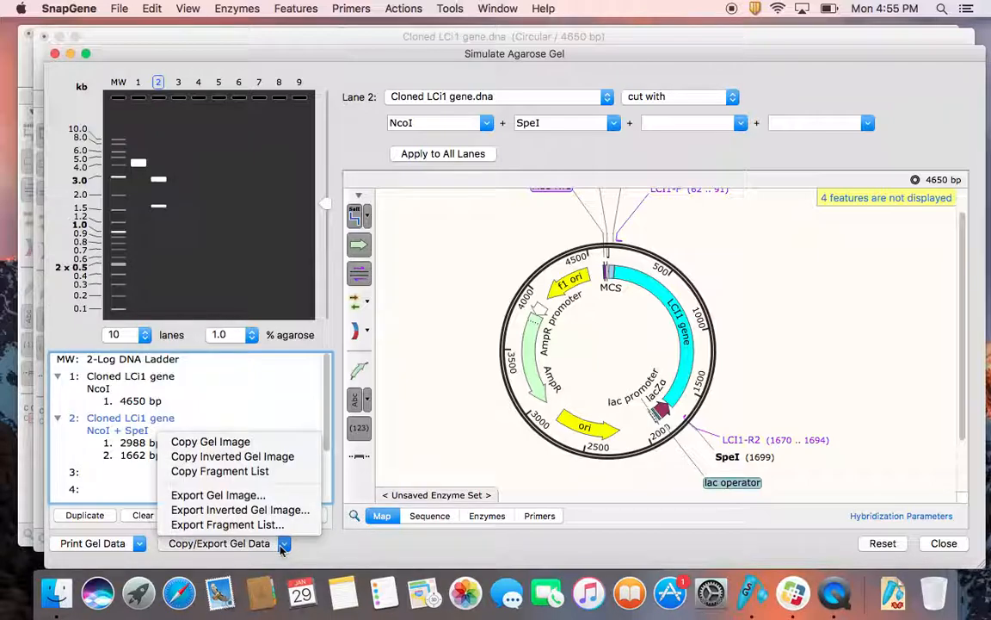
{"action": "left_click", "coordinate": [251, 496]}
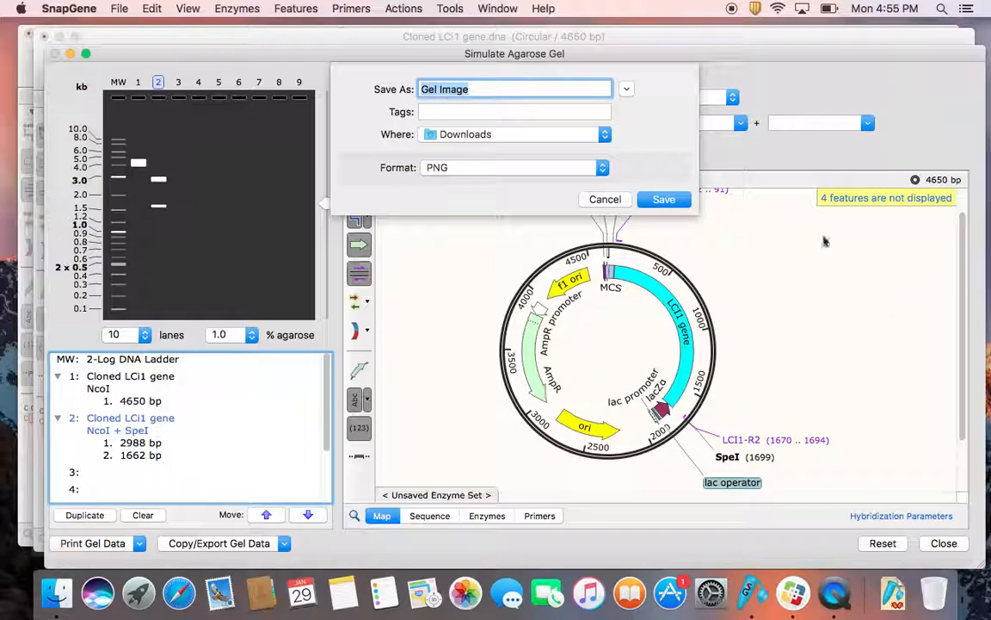
{"action": "left_click", "coordinate": [522, 169]}
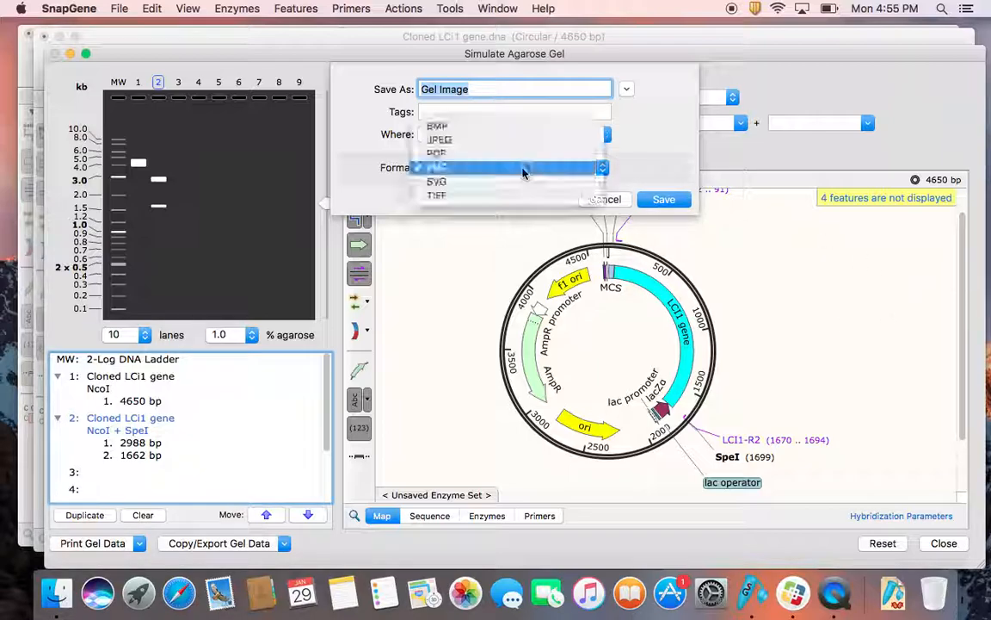
{"action": "left_click", "coordinate": [523, 156]}
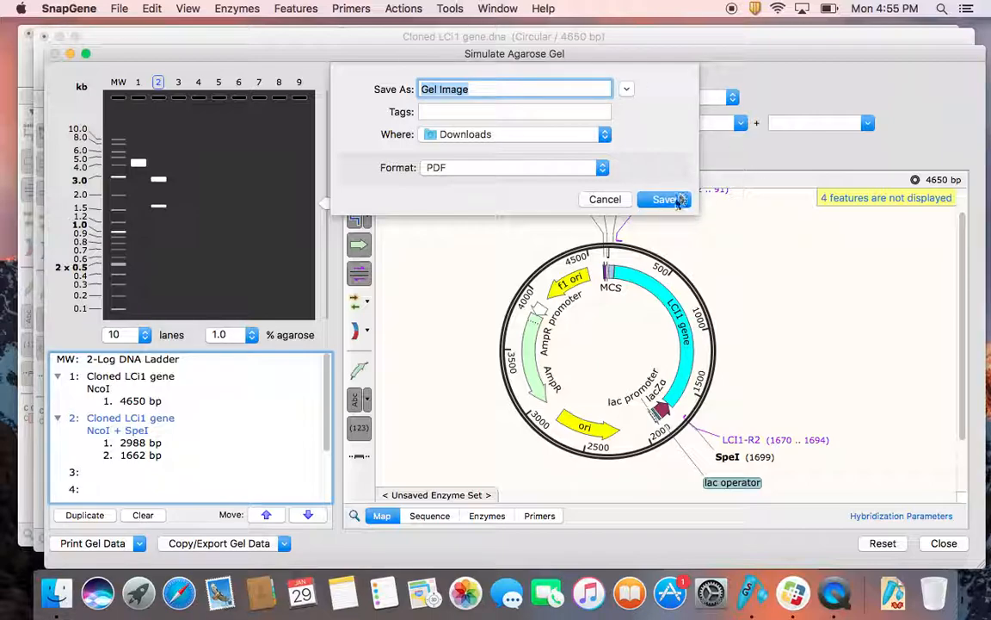
{"action": "left_click", "coordinate": [602, 133]}
{"action": "left_click", "coordinate": [504, 188]}
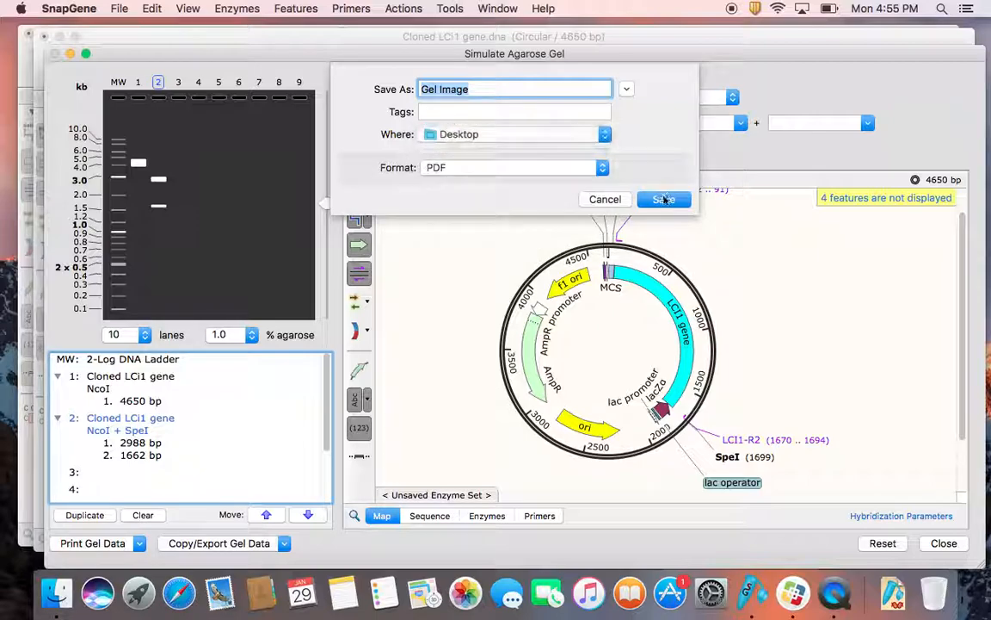
{"action": "left_click", "coordinate": [664, 200]}
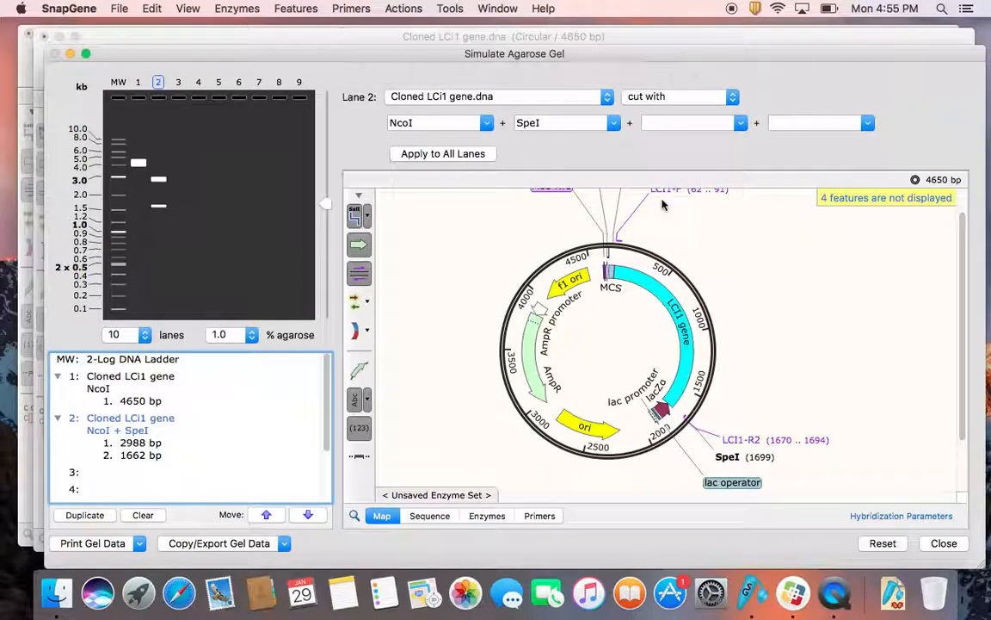
Step: Open Gel Image.pdf from Finder in Preview to check the exported gel, and close both the document and the Finder window
{"action": "left_click", "coordinate": [73, 606]}
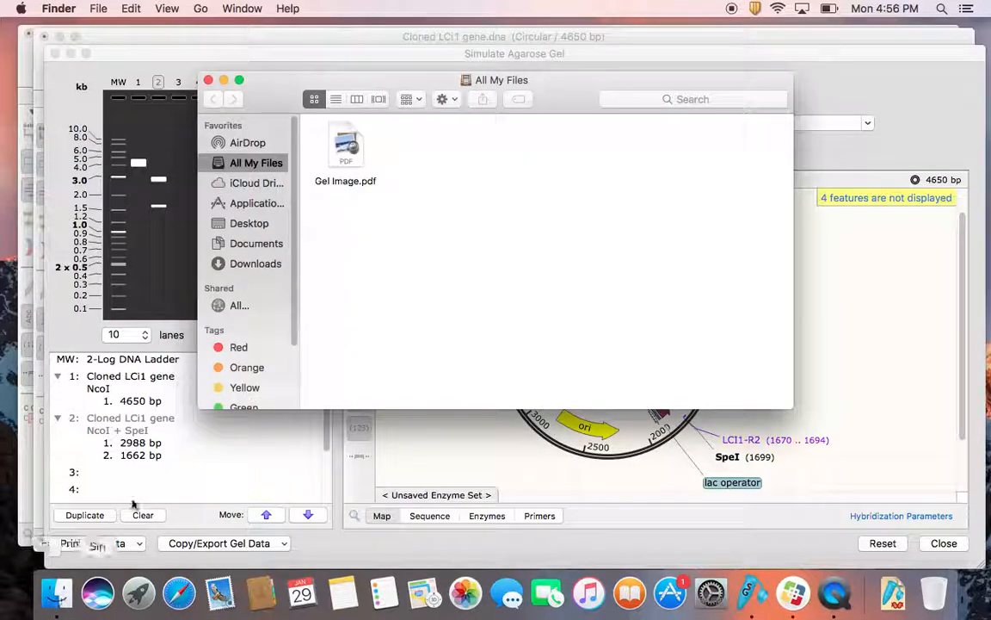
{"action": "left_click", "coordinate": [341, 160]}
{"action": "double_click", "coordinate": [341, 160]}
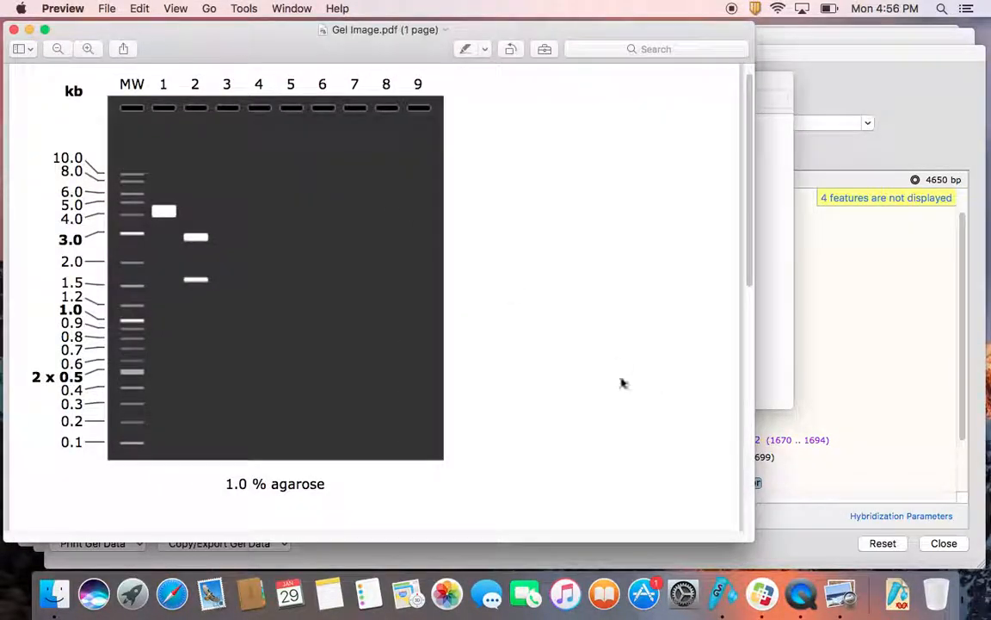
{"action": "scroll", "coordinate": [278, 329], "scroll_direction": "down", "scroll_amount": 2}
{"action": "scroll", "coordinate": [277, 329], "scroll_direction": "down", "scroll_amount": 3}
{"action": "scroll", "coordinate": [276, 327], "scroll_direction": "up", "scroll_amount": 4}
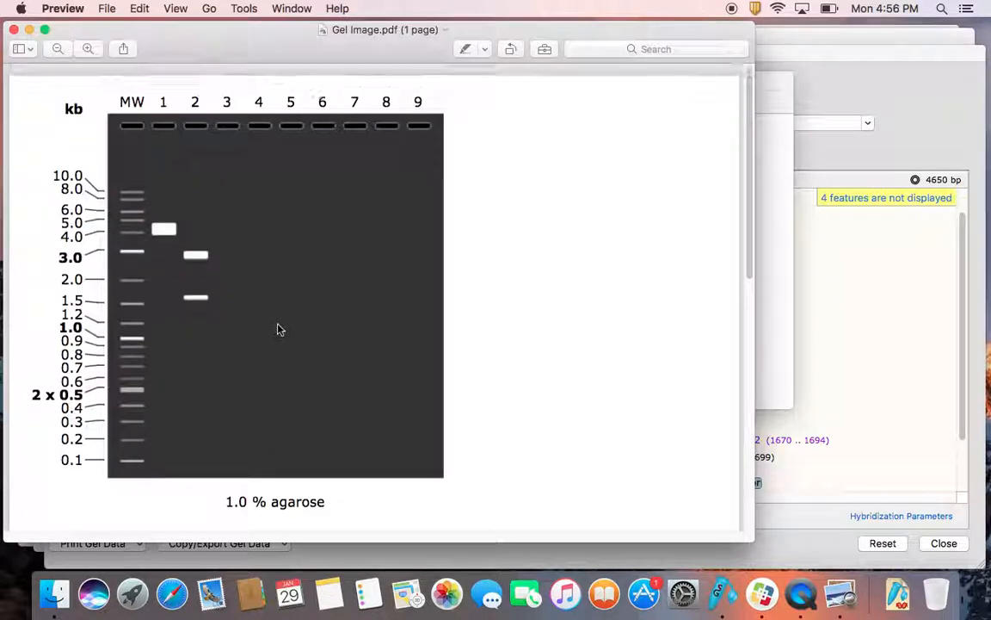
{"action": "scroll", "coordinate": [277, 327], "scroll_direction": "down", "scroll_amount": 8}
{"action": "scroll", "coordinate": [273, 328], "scroll_direction": "up", "scroll_amount": 5}
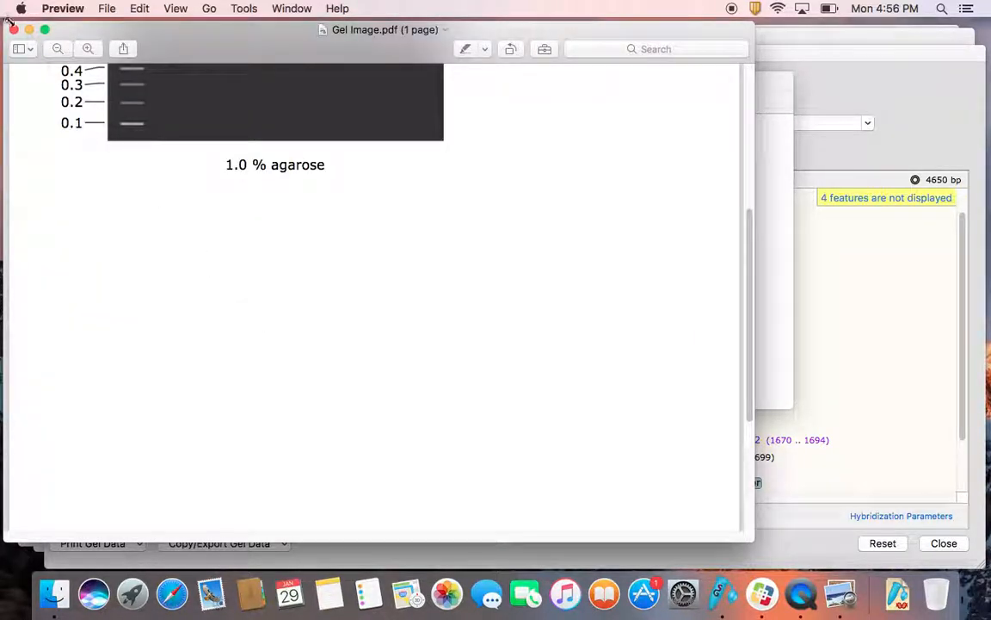
{"action": "key", "text": "super+w"}
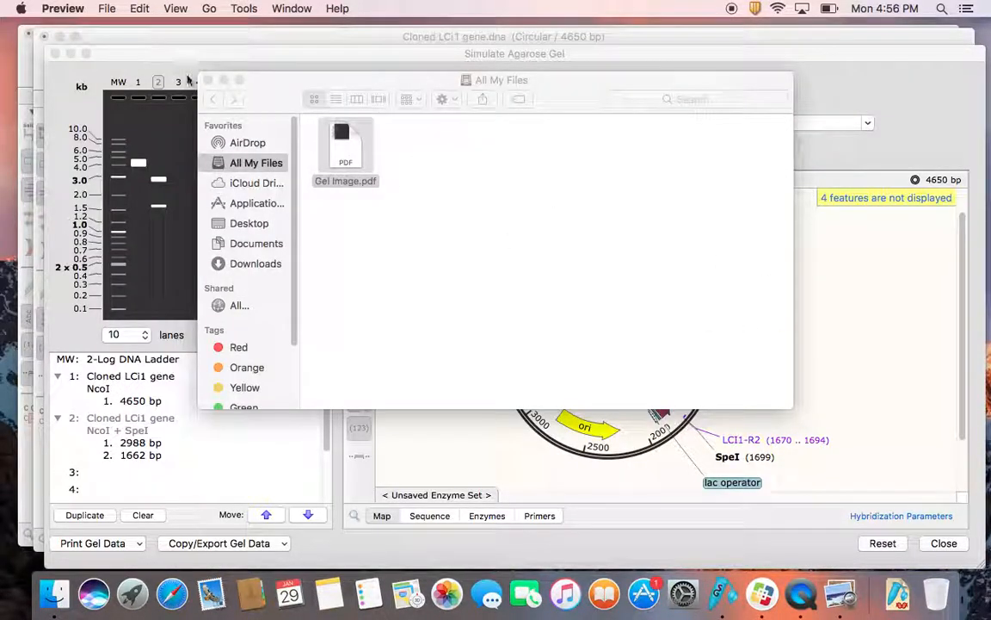
{"action": "left_click", "coordinate": [210, 81]}
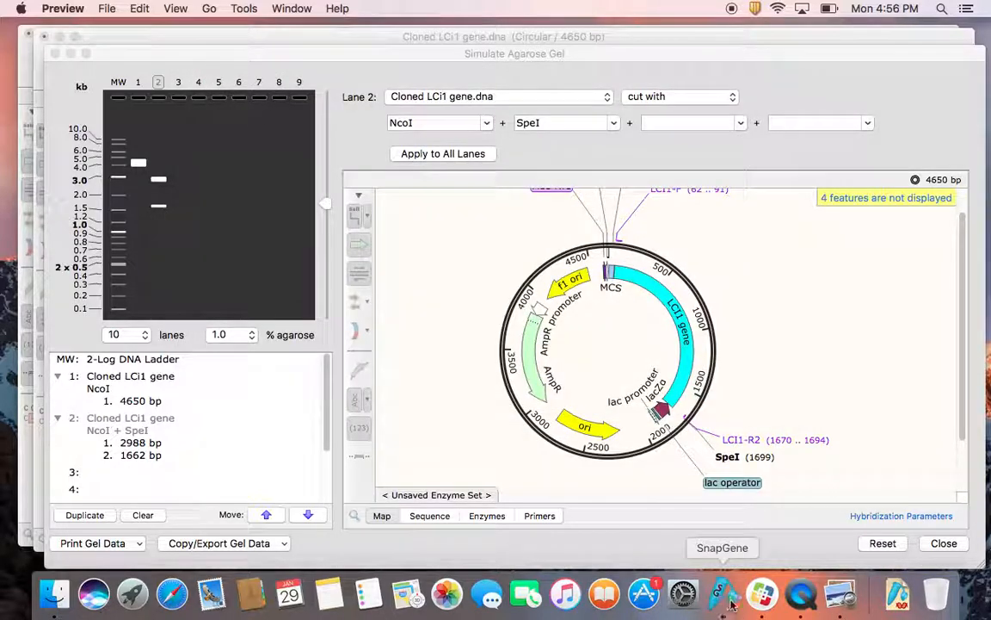
{"action": "left_click", "coordinate": [801, 596]}
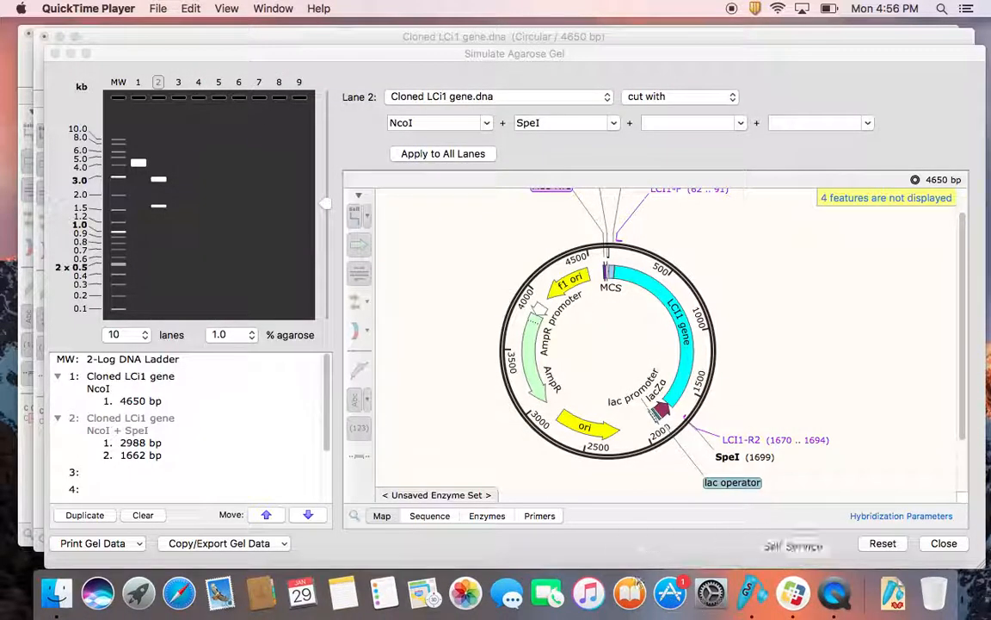